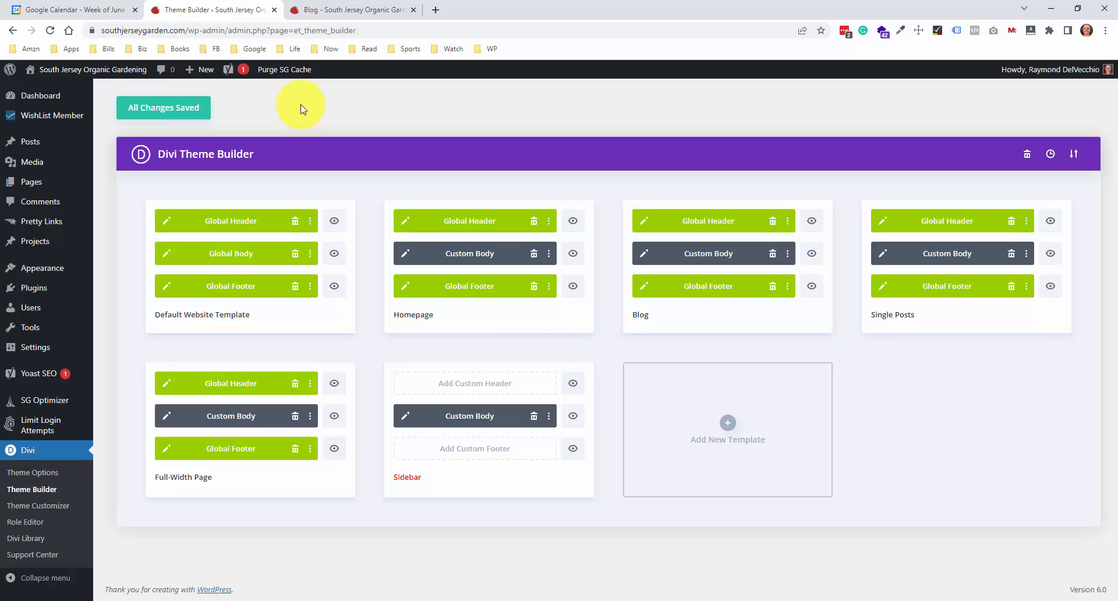
View the Default Website Template's global body layout and the Sidebar template's custom body layout, closing each one
{"action": "left_click", "coordinate": [168, 254]}
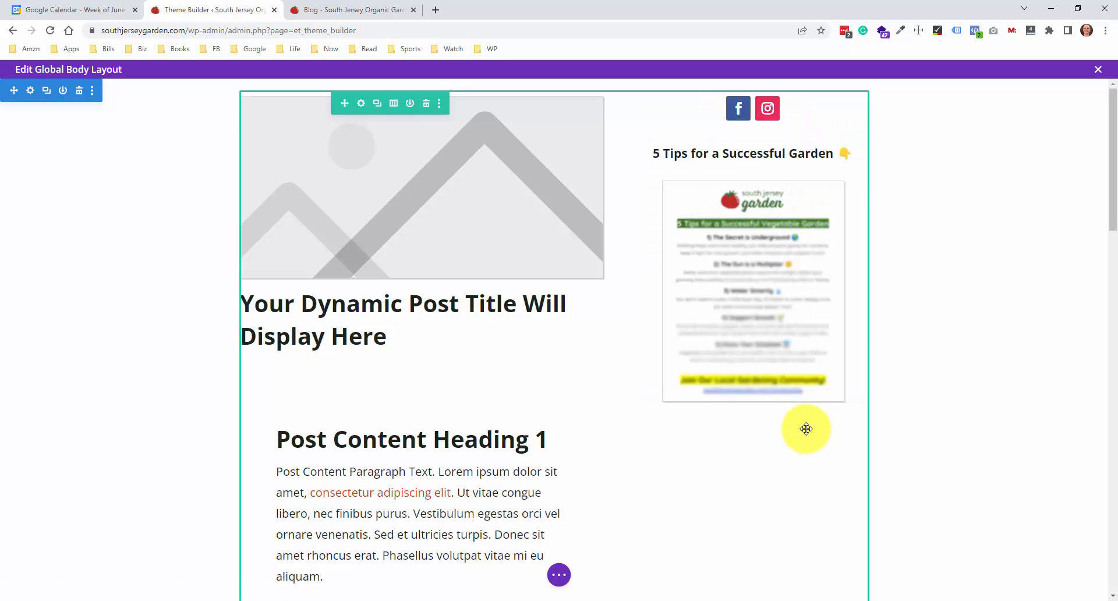
{"action": "left_click", "coordinate": [1100, 70]}
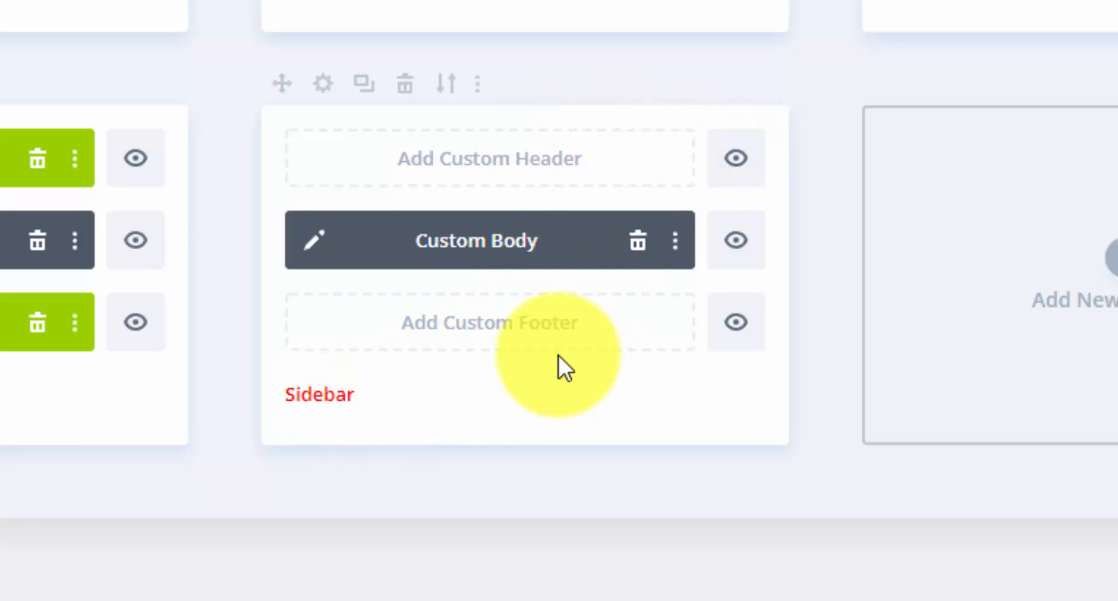
{"action": "left_click", "coordinate": [314, 242]}
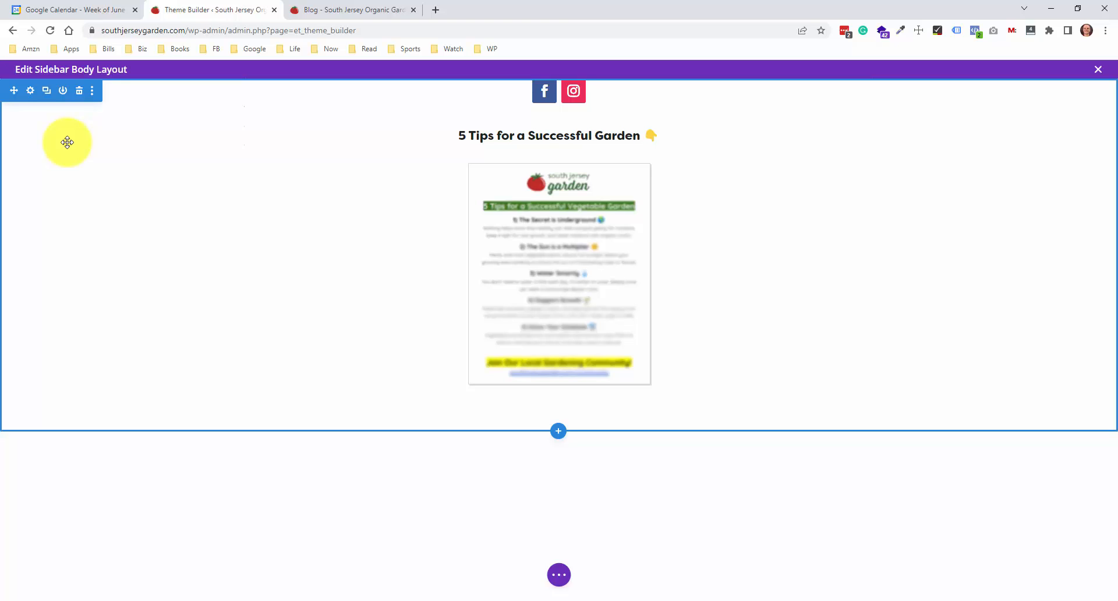
{"action": "left_click", "coordinate": [1096, 72]}
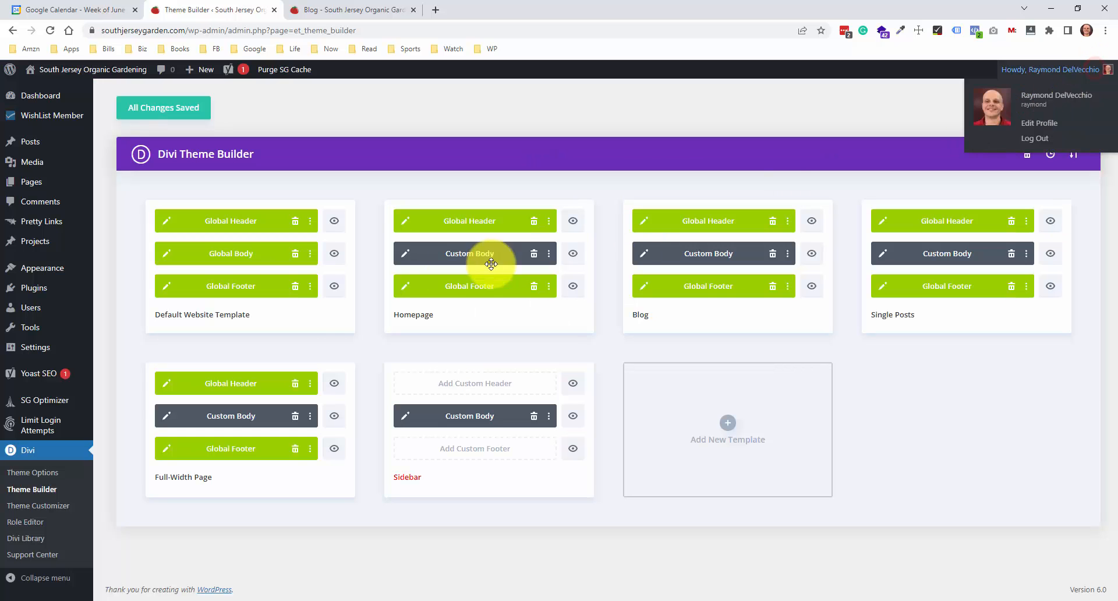
Open the SIDESECTION layout from the Divi Library and highlight the post ID in its URL
{"action": "left_click", "coordinate": [24, 537]}
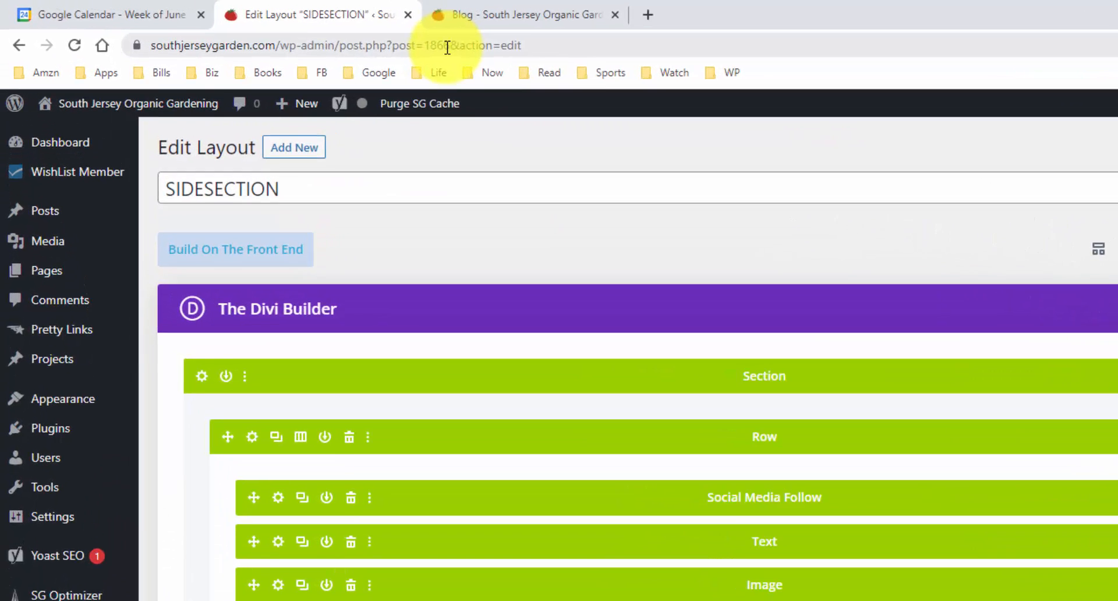
{"action": "left_click", "coordinate": [290, 30]}
{"action": "left_click", "coordinate": [677, 70]}
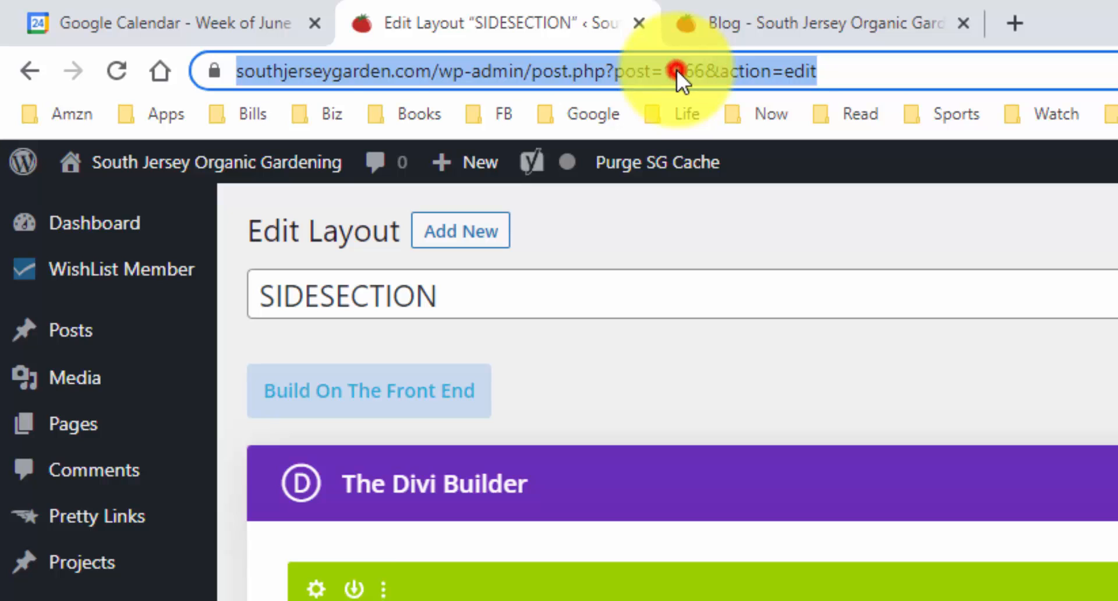
{"action": "left_click", "coordinate": [724, 70]}
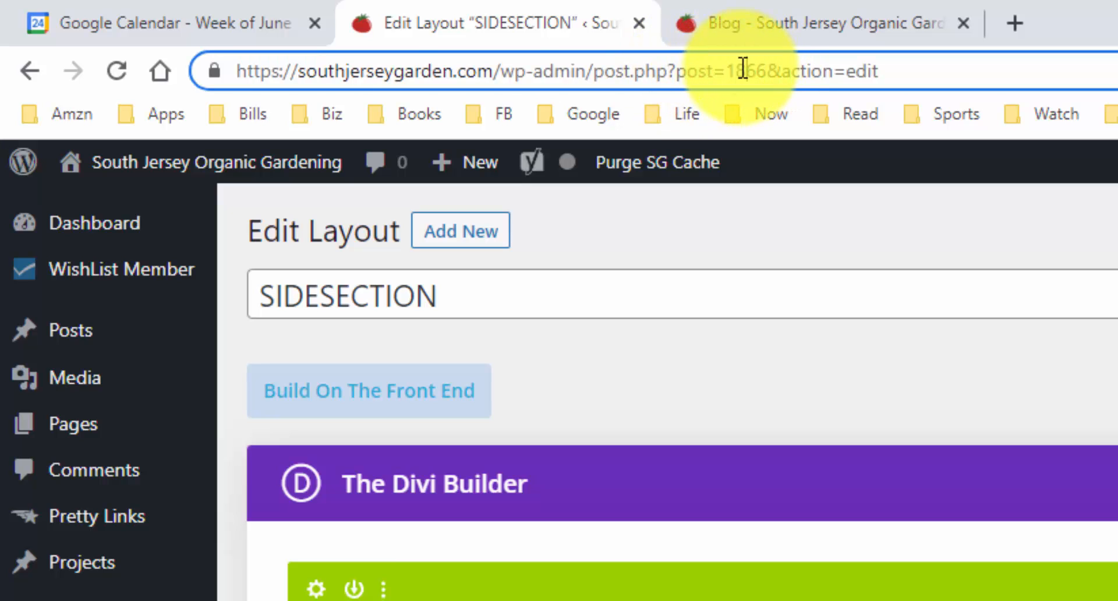
{"action": "double_click", "coordinate": [752, 70]}
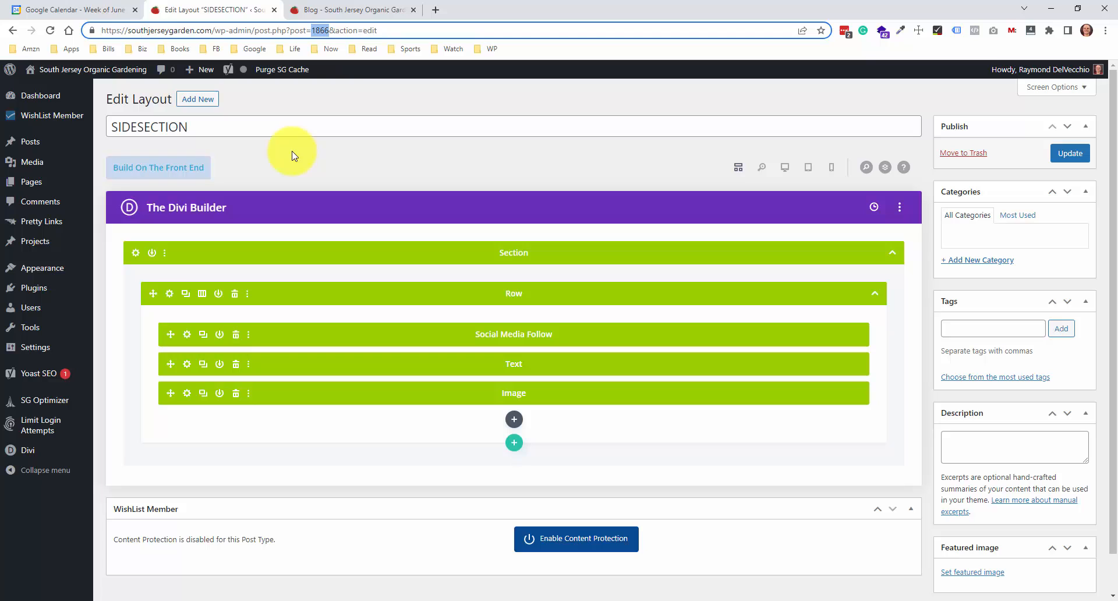
Open the Widgets settings under Appearance and examine the Sidebar area's shortcode, including its et_pb_section tags and global_module ID
{"action": "mouse_move", "coordinate": [52, 451]}
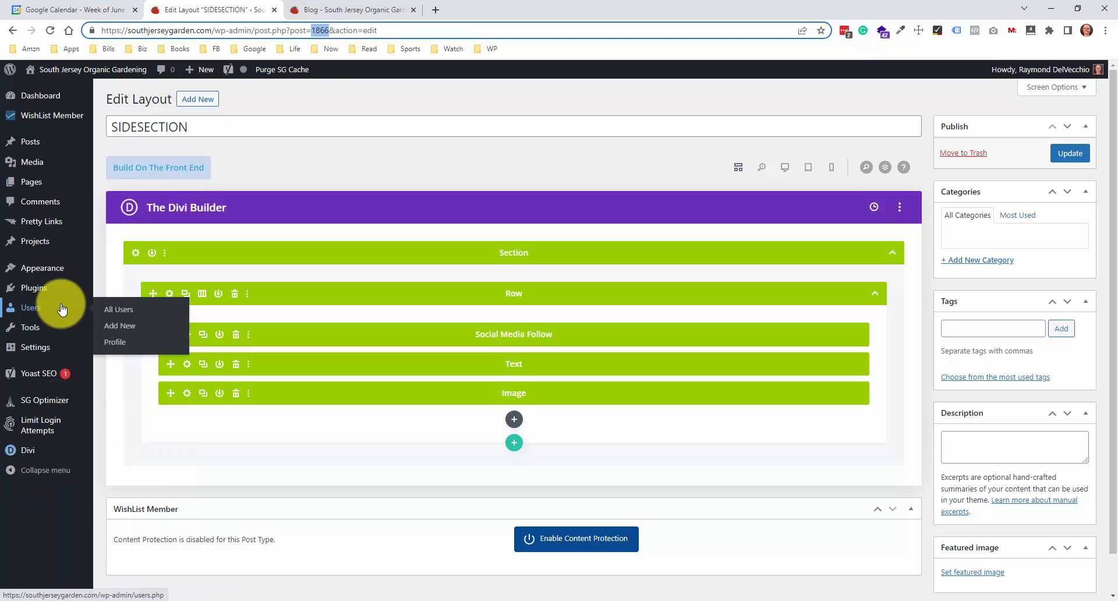
{"action": "left_click", "coordinate": [53, 272]}
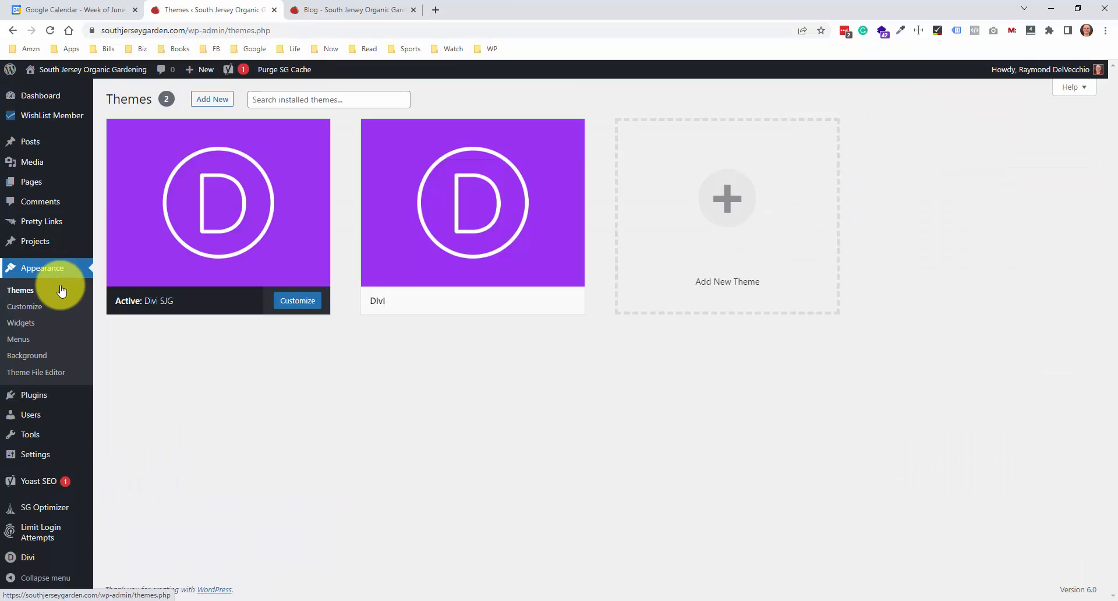
{"action": "left_click", "coordinate": [31, 330]}
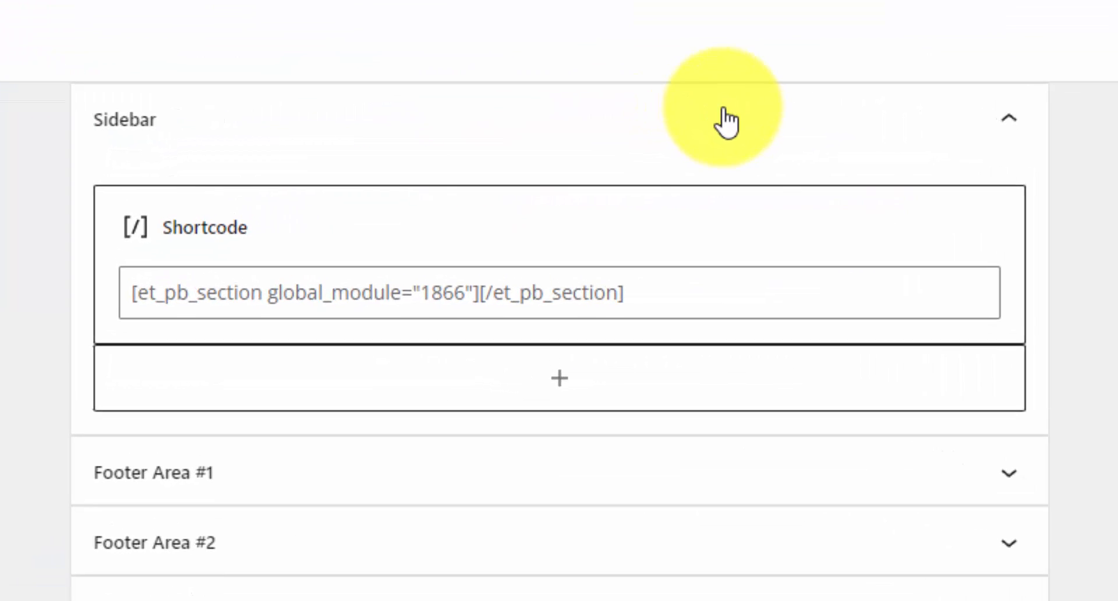
{"action": "left_click", "coordinate": [155, 299]}
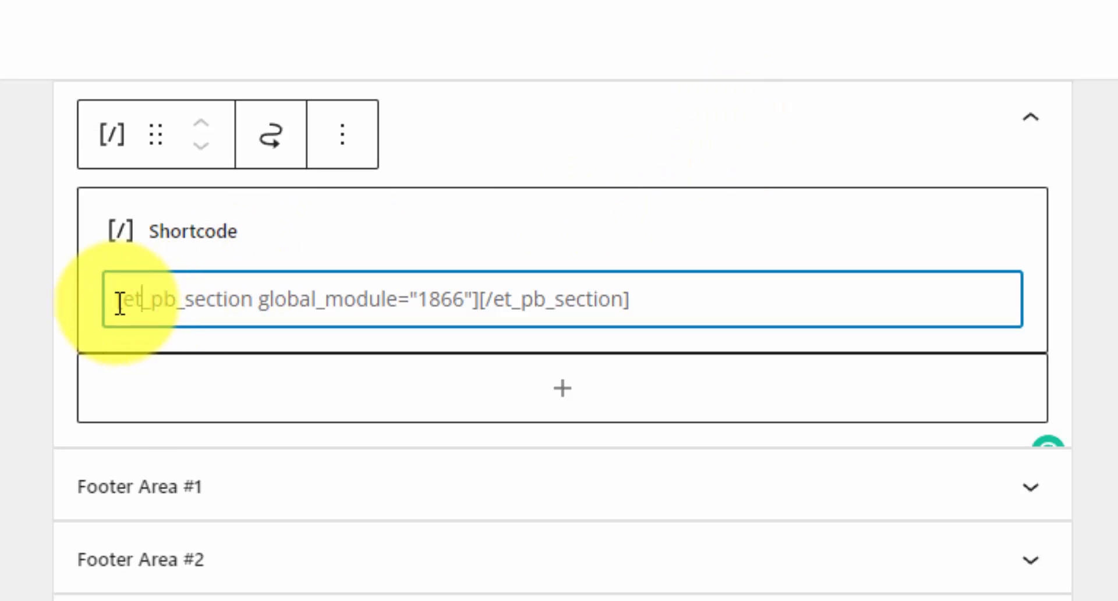
{"action": "left_click_drag", "start_coordinate": [118, 299], "coordinate": [724, 292]}
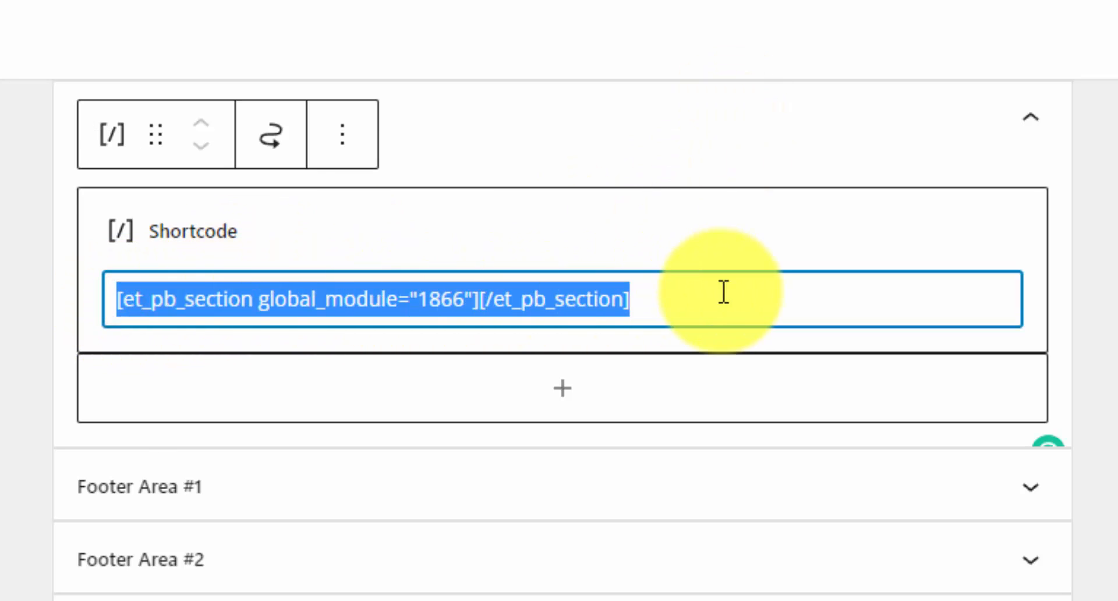
{"action": "left_click", "coordinate": [724, 292]}
{"action": "left_click", "coordinate": [140, 303]}
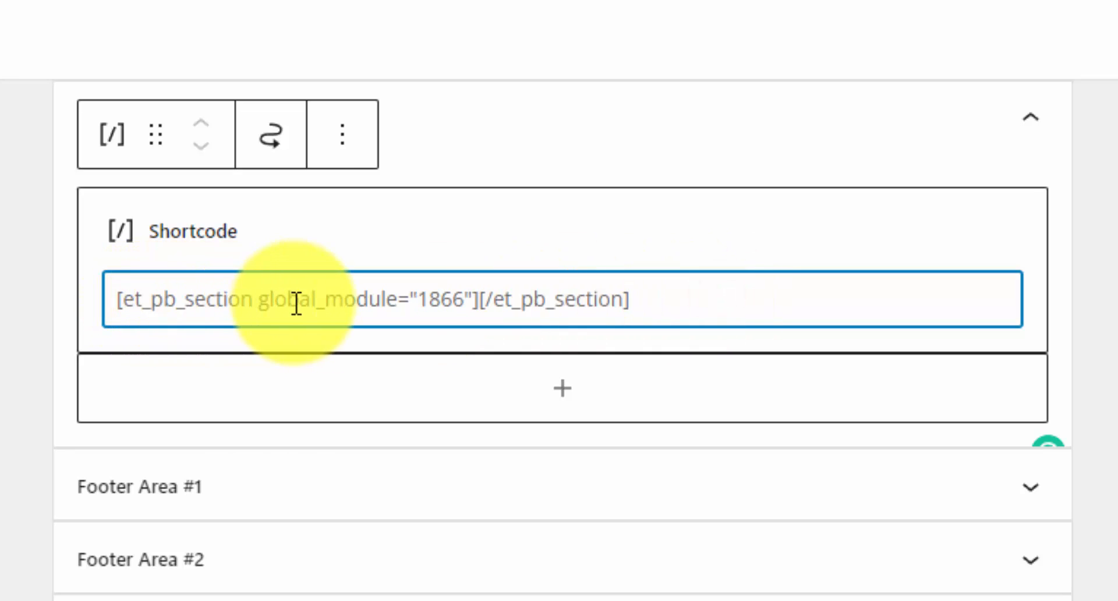
{"action": "left_click_drag", "start_coordinate": [260, 299], "coordinate": [412, 295]}
{"action": "double_click", "coordinate": [437, 298]}
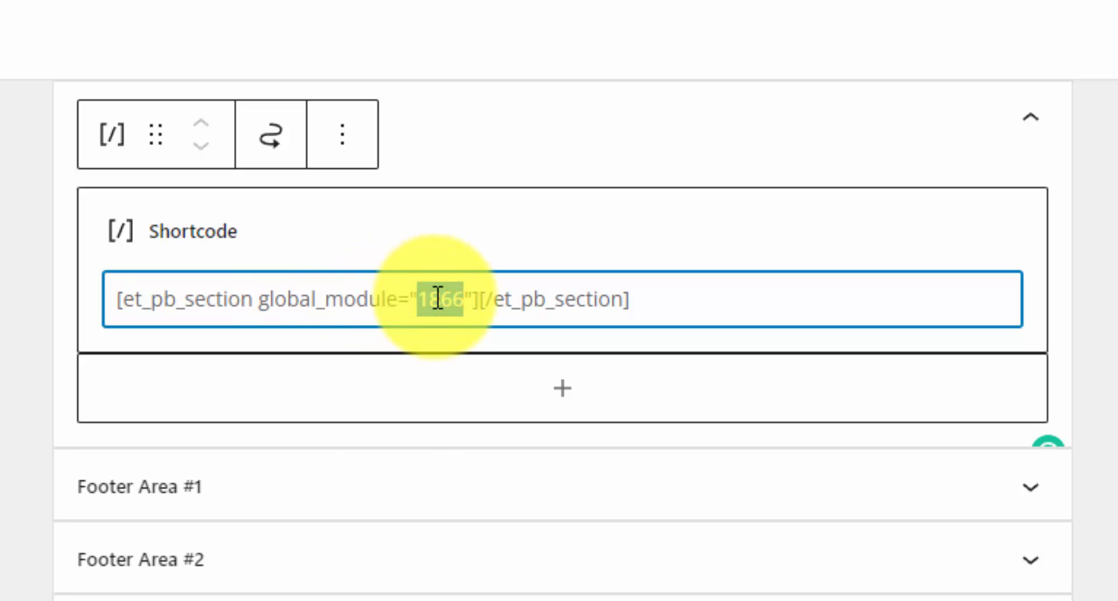
{"action": "left_click_drag", "start_coordinate": [666, 300], "coordinate": [426, 299]}
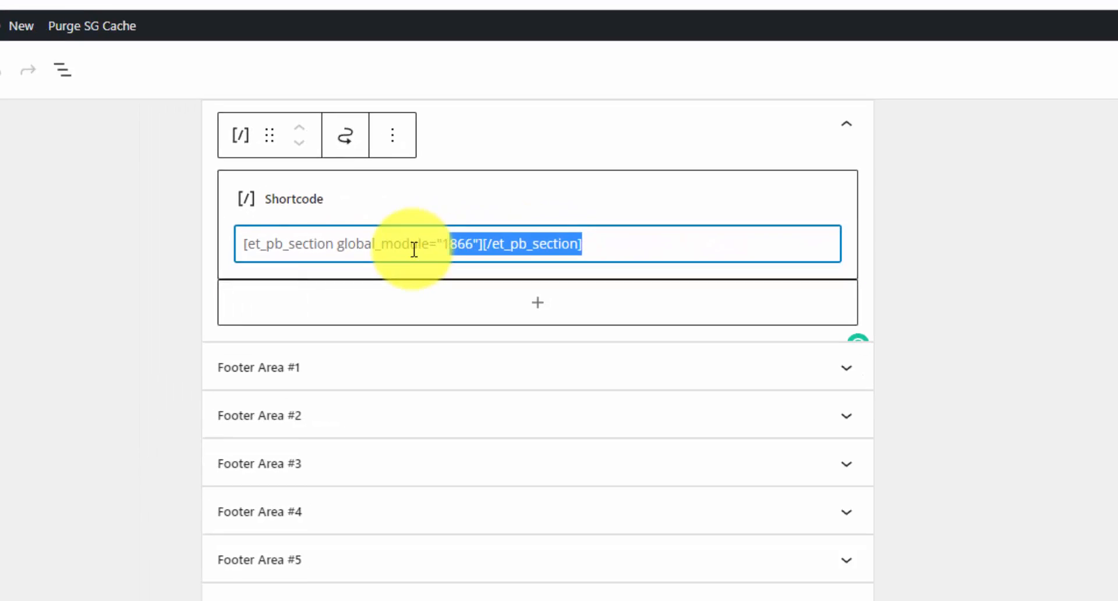
{"action": "left_click", "coordinate": [394, 249]}
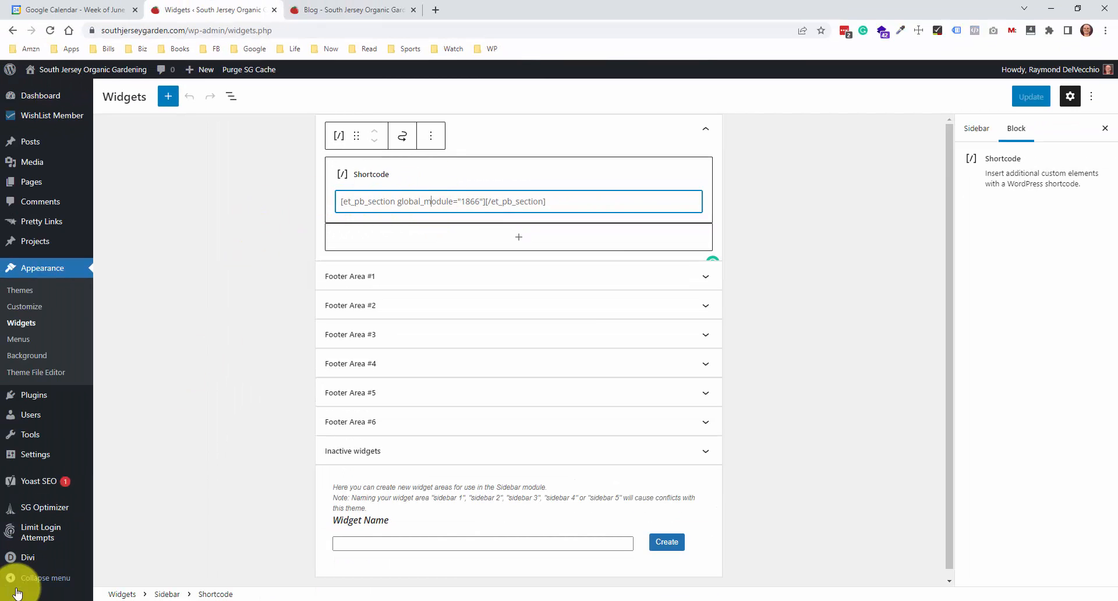
Open the Blog template's custom body in the Theme Builder, dismiss the autosave prompt and view the Sidebar module's widget area and layout options
{"action": "mouse_move", "coordinate": [23, 558]}
{"action": "left_click", "coordinate": [139, 484]}
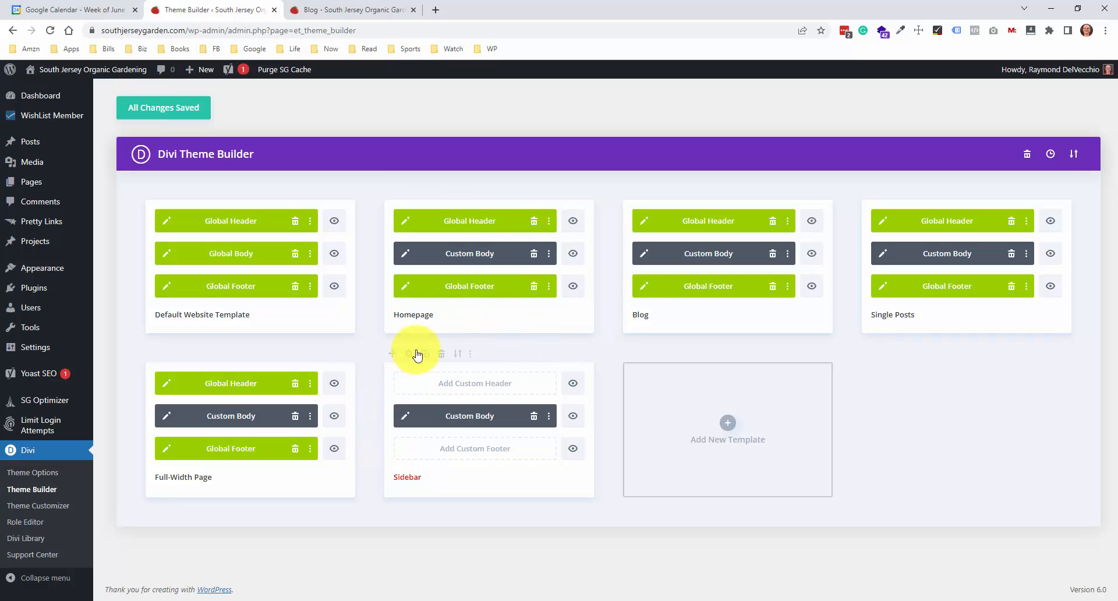
{"action": "left_click", "coordinate": [645, 254]}
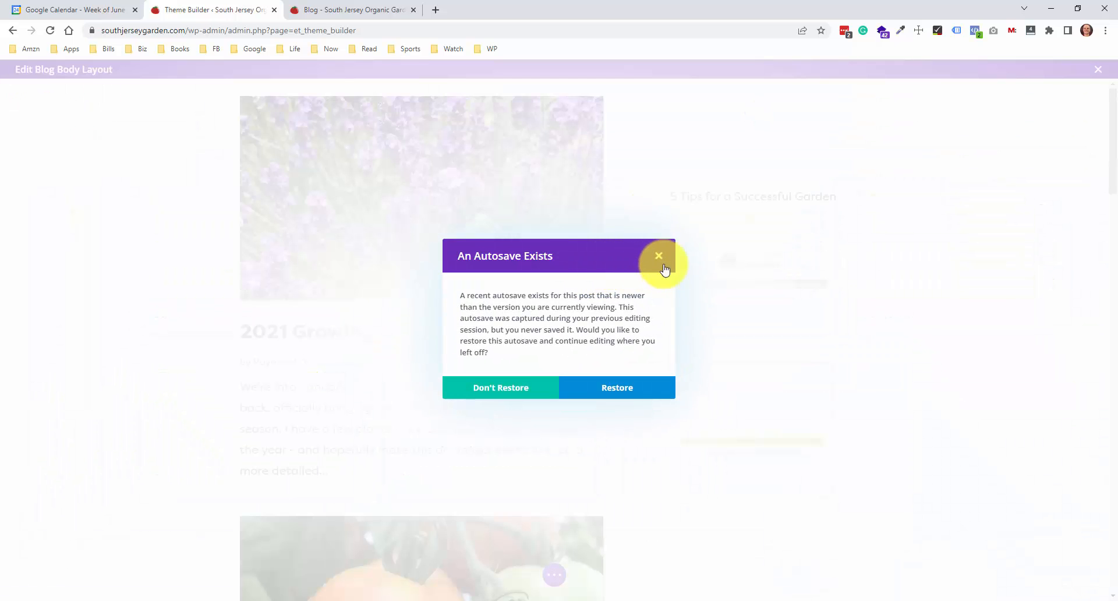
{"action": "left_click", "coordinate": [659, 258]}
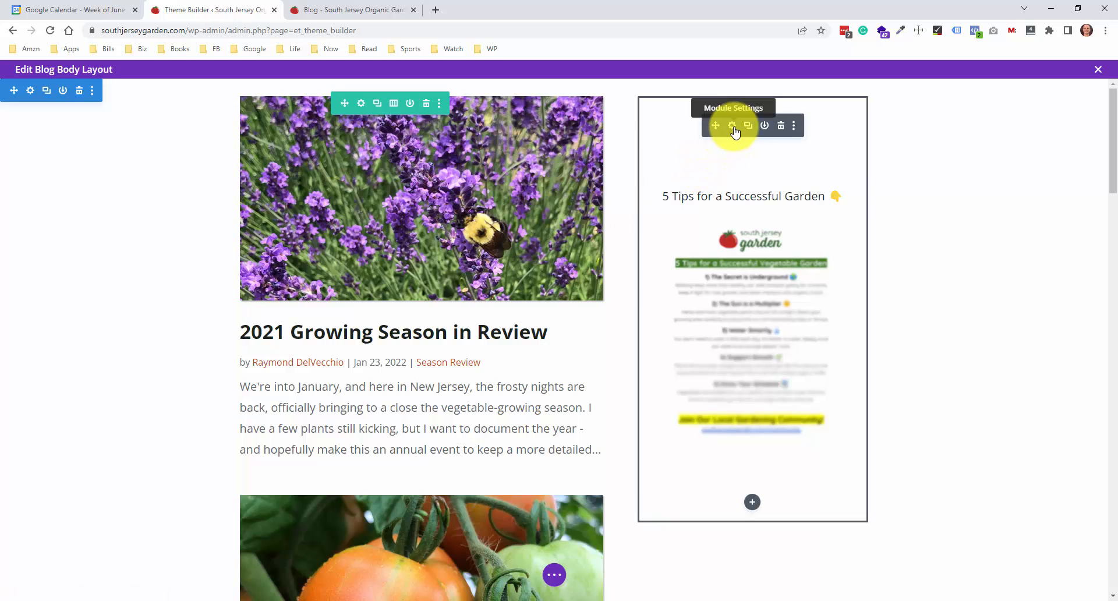
{"action": "left_click", "coordinate": [733, 127]}
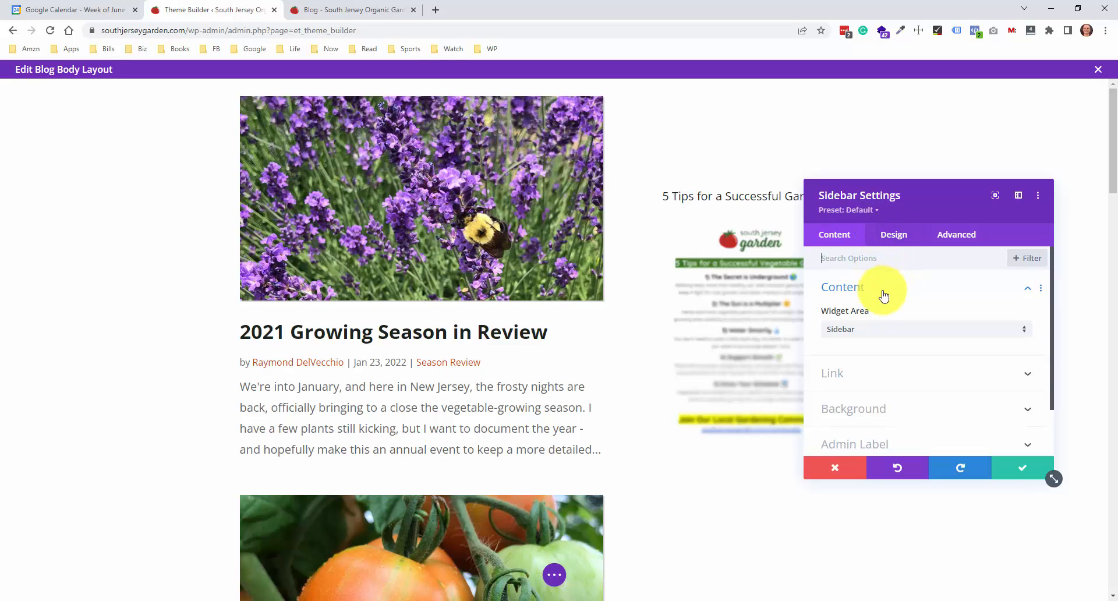
{"action": "left_click", "coordinate": [906, 235]}
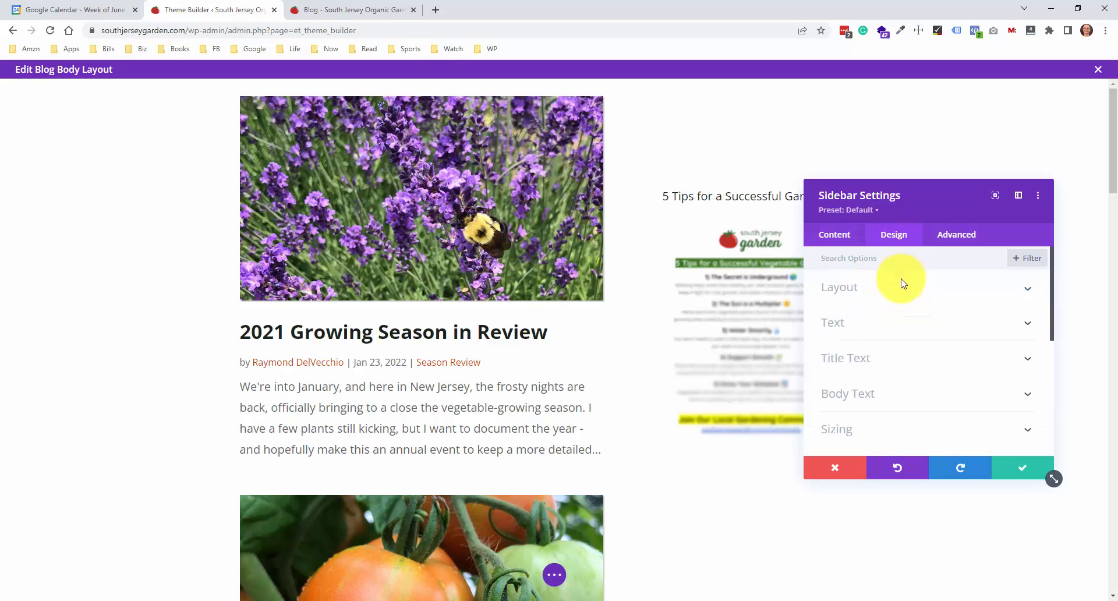
{"action": "left_click", "coordinate": [932, 283]}
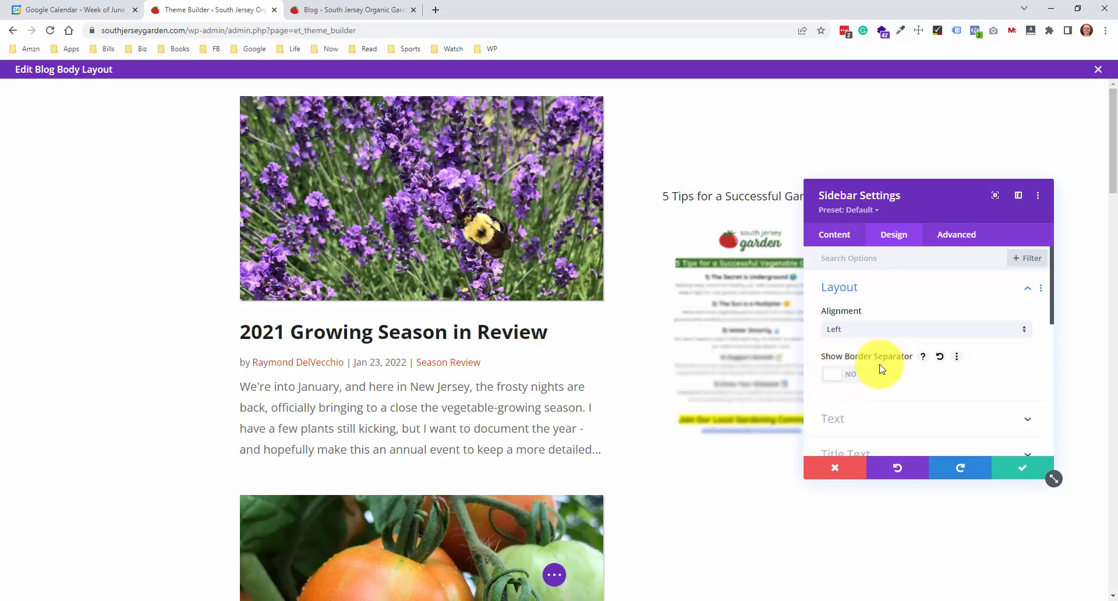
Preview the Sidebar module's Show Border Separator option, switch it back off, apply the settings and close the Blog body layout
{"action": "left_click", "coordinate": [842, 375]}
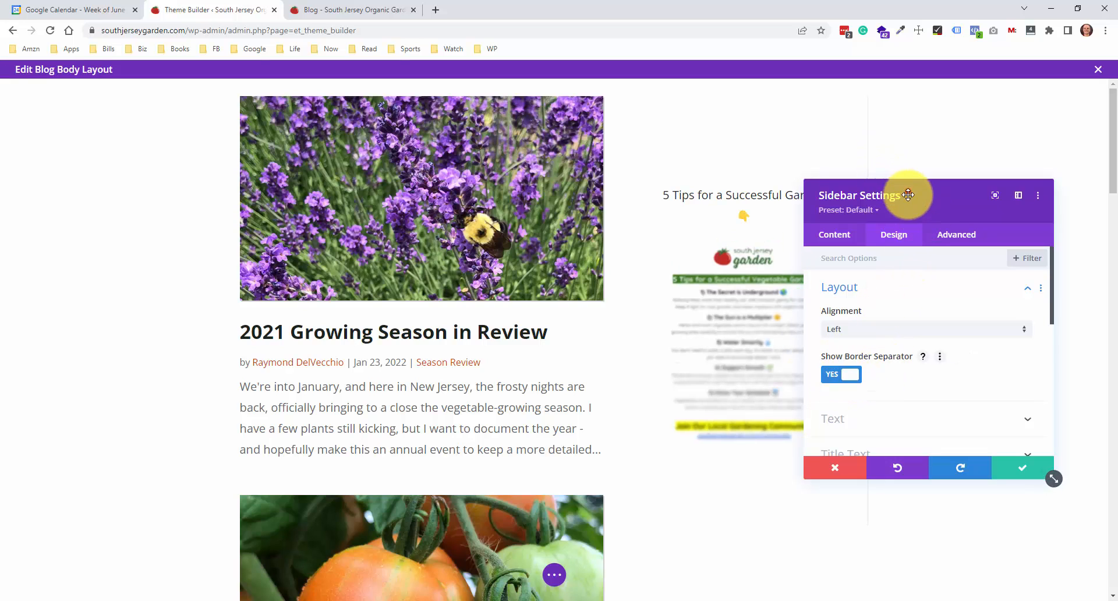
{"action": "left_click_drag", "start_coordinate": [904, 191], "coordinate": [556, 214]}
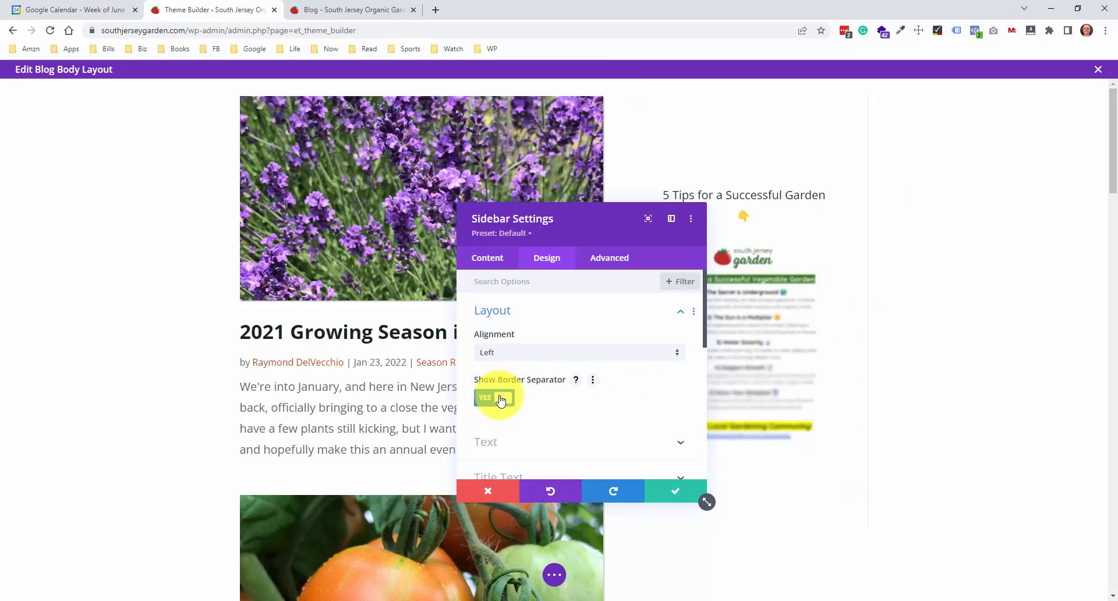
{"action": "left_click", "coordinate": [501, 400]}
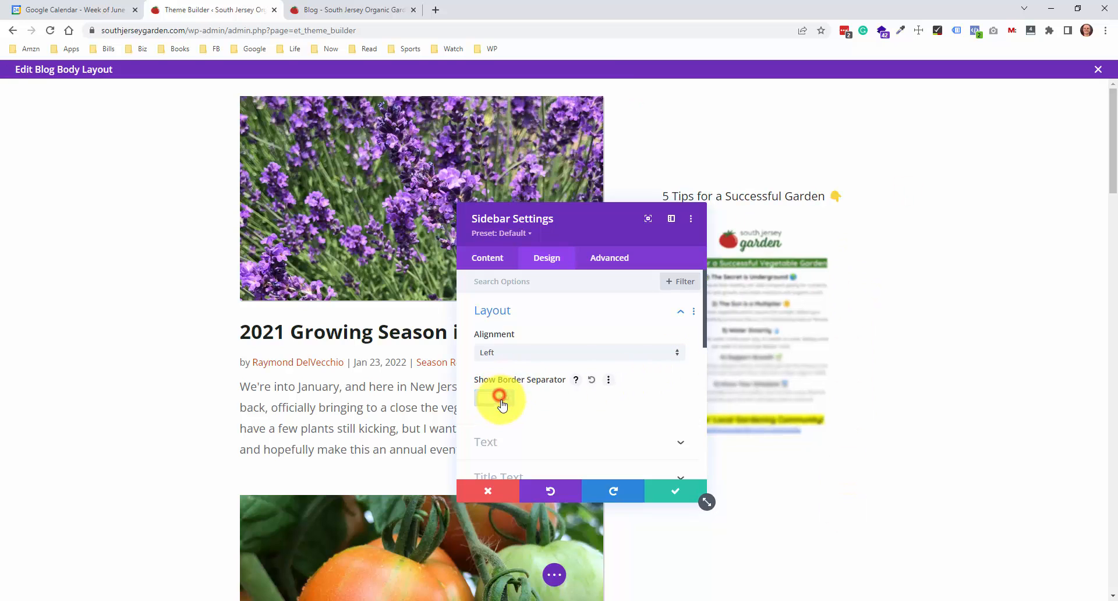
{"action": "left_click", "coordinate": [668, 497]}
{"action": "left_click", "coordinate": [1088, 583]}
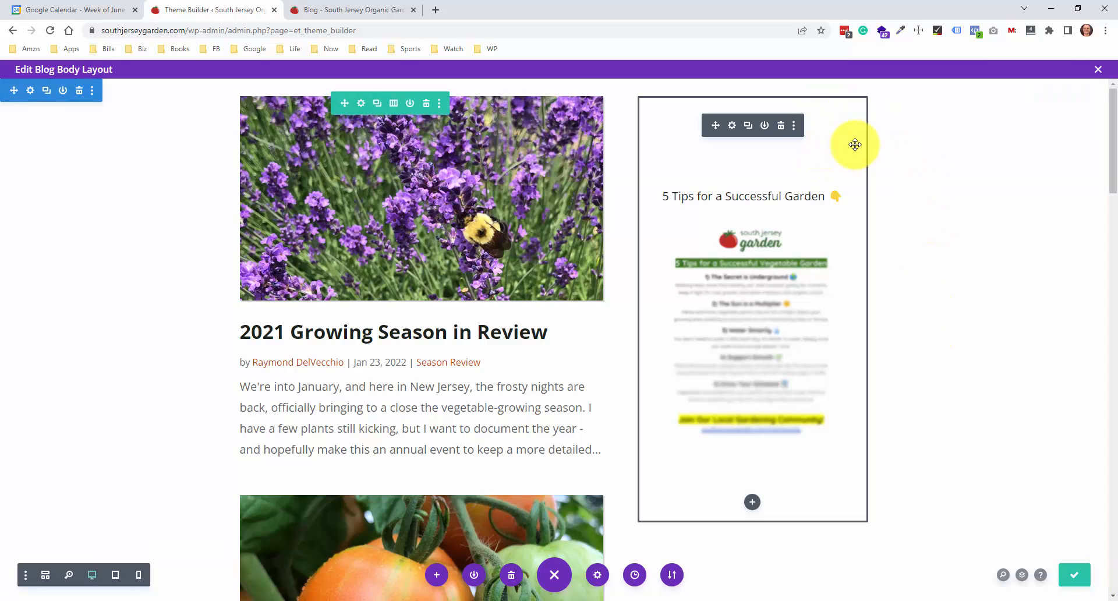
{"action": "left_click", "coordinate": [1099, 69]}
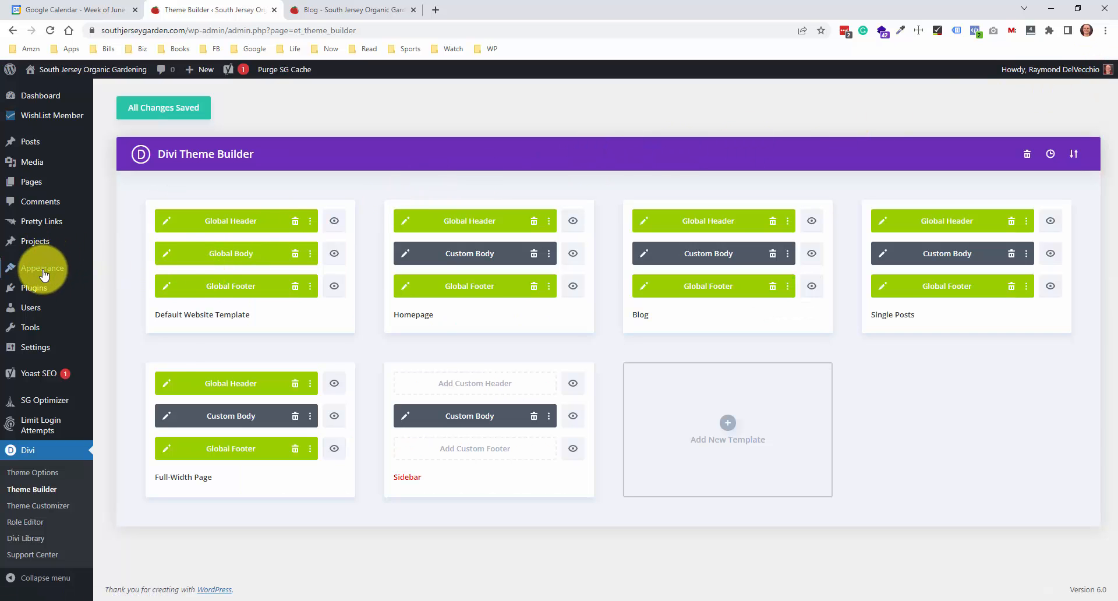
Open Additional CSS in the theme customizer and highlight the whole Padding Fix block
{"action": "mouse_move", "coordinate": [44, 274]}
{"action": "left_click", "coordinate": [148, 285]}
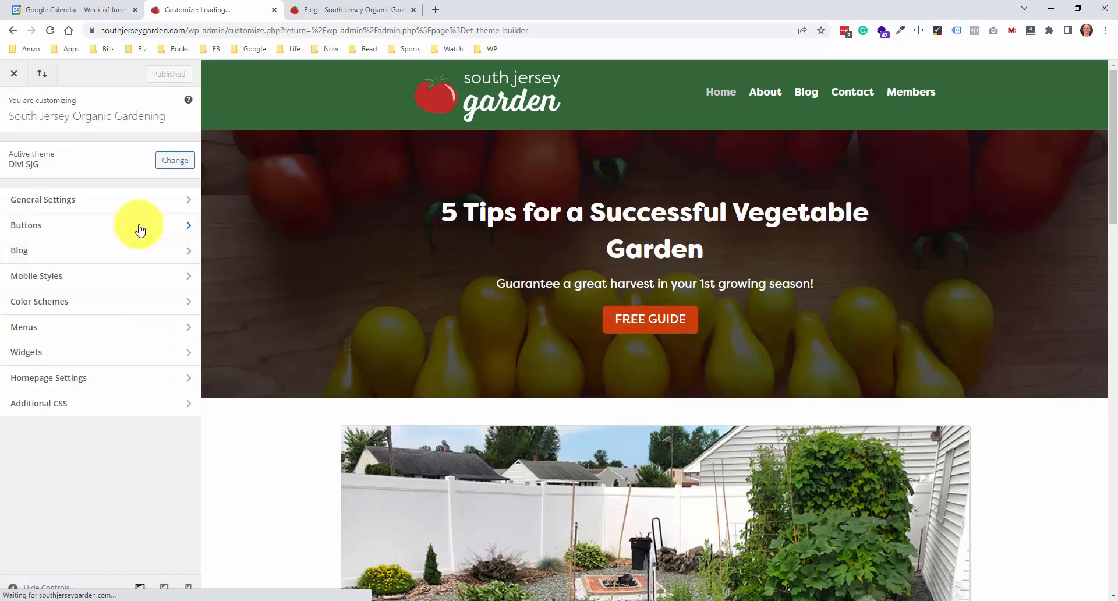
{"action": "left_click", "coordinate": [92, 415]}
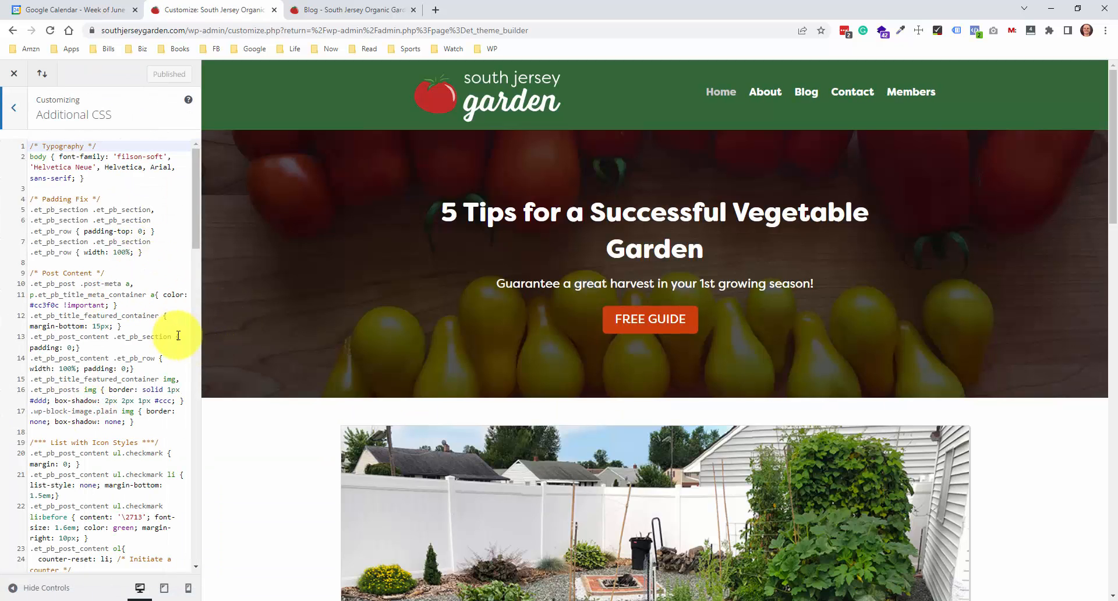
{"action": "left_click_drag", "start_coordinate": [166, 251], "coordinate": [15, 198]}
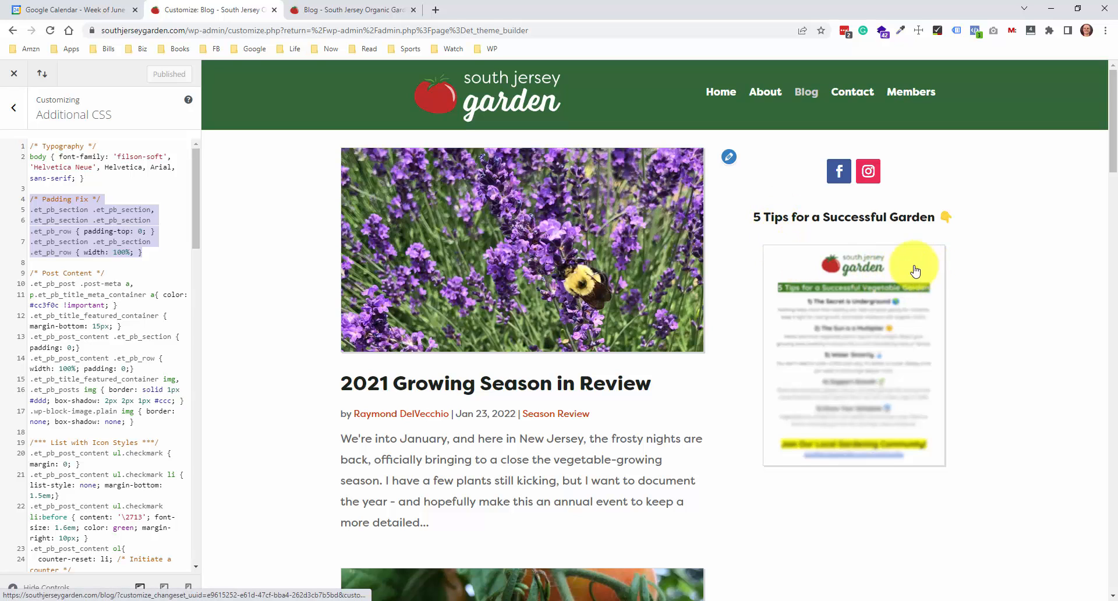
Examine the nested .et_pb_section and .et_pb_row selectors and the padding-top: 0 declaration in the Padding Fix CSS
{"action": "left_click_drag", "start_coordinate": [28, 210], "coordinate": [75, 208]}
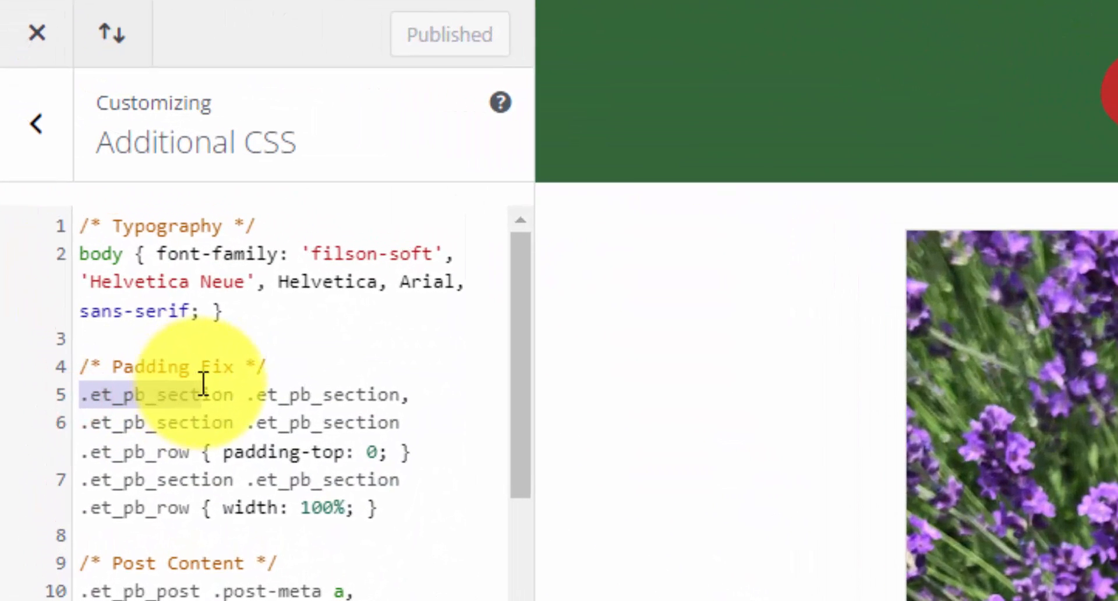
{"action": "left_click_drag", "start_coordinate": [203, 385], "coordinate": [406, 392]}
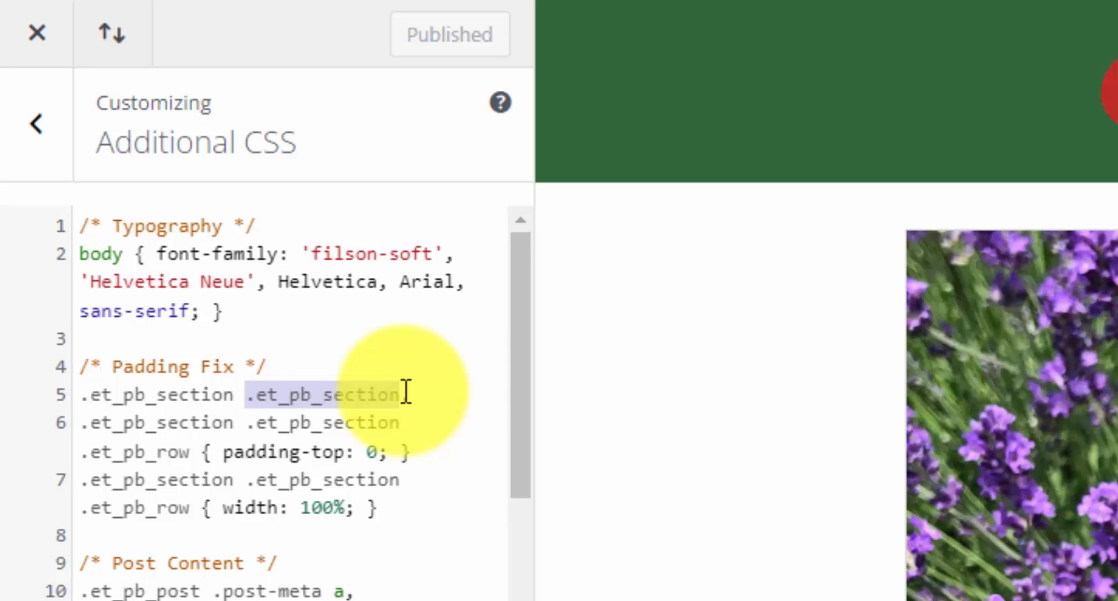
{"action": "left_click_drag", "start_coordinate": [224, 454], "coordinate": [398, 456]}
{"action": "left_click", "coordinate": [400, 454]}
{"action": "left_click_drag", "start_coordinate": [399, 389], "coordinate": [100, 407]}
{"action": "left_click", "coordinate": [130, 399]}
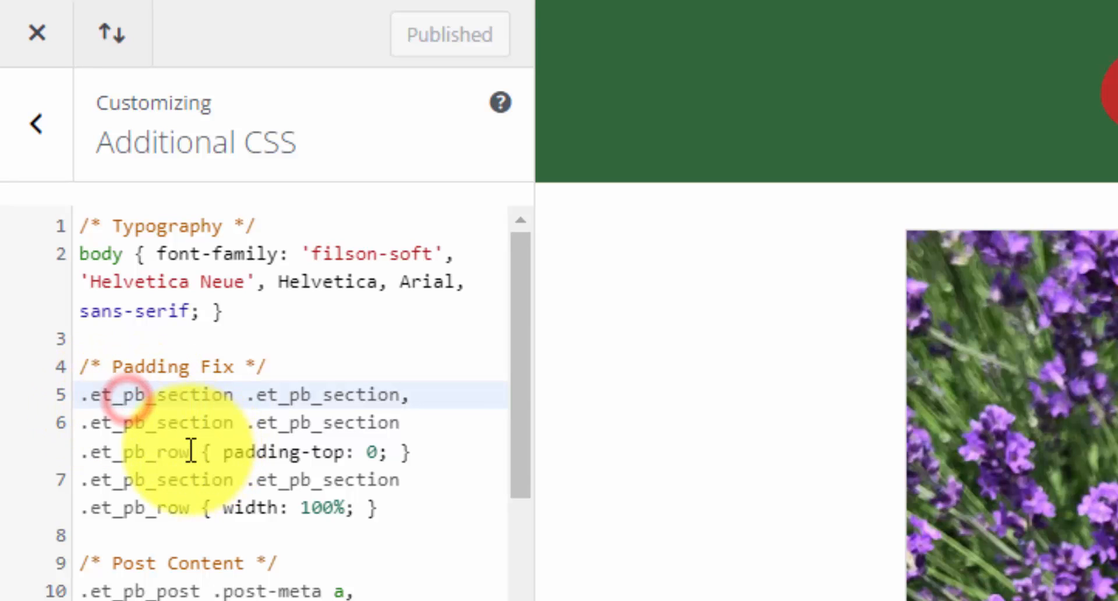
{"action": "left_click_drag", "start_coordinate": [190, 452], "coordinate": [103, 454]}
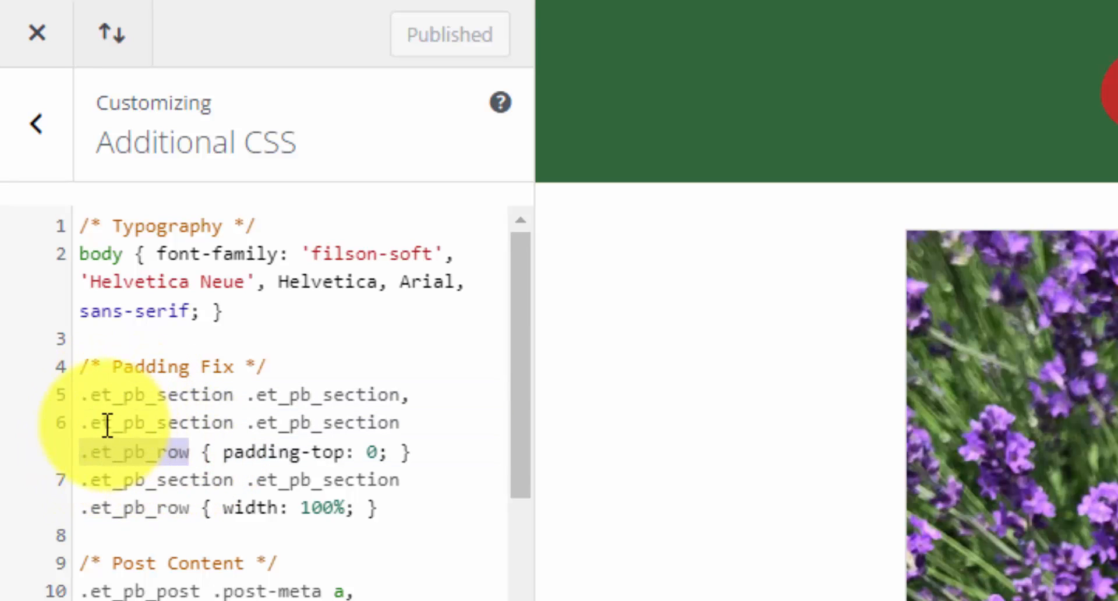
{"action": "left_click", "coordinate": [274, 404]}
{"action": "left_click", "coordinate": [285, 407]}
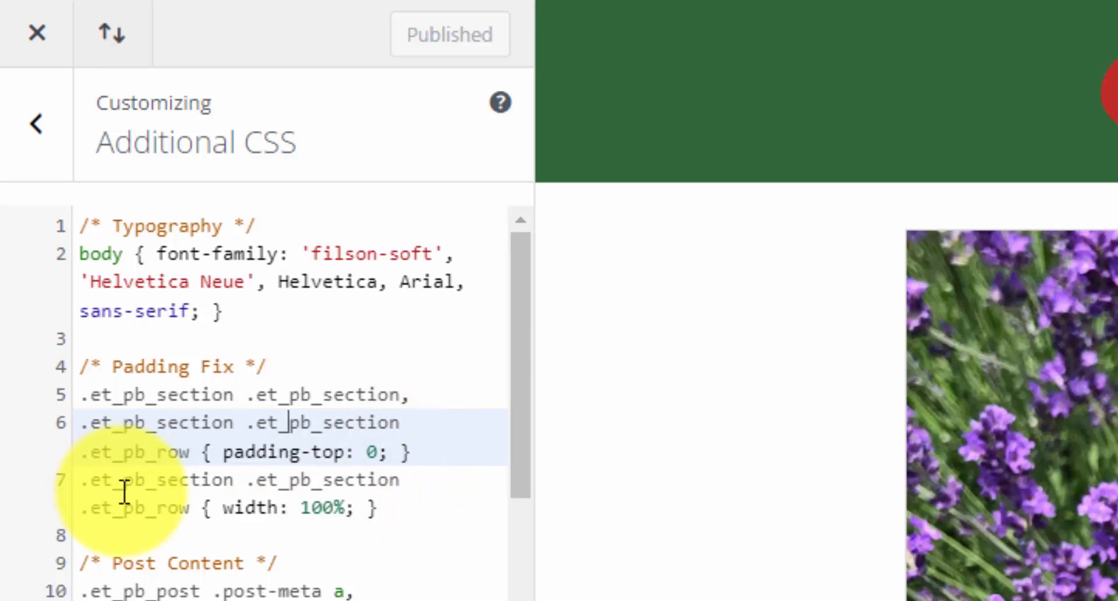
Examine the nested .et_pb_row selector and its width: 100% declaration in the Padding Fix CSS, and publish the Additional CSS
{"action": "left_click_drag", "start_coordinate": [220, 509], "coordinate": [362, 515]}
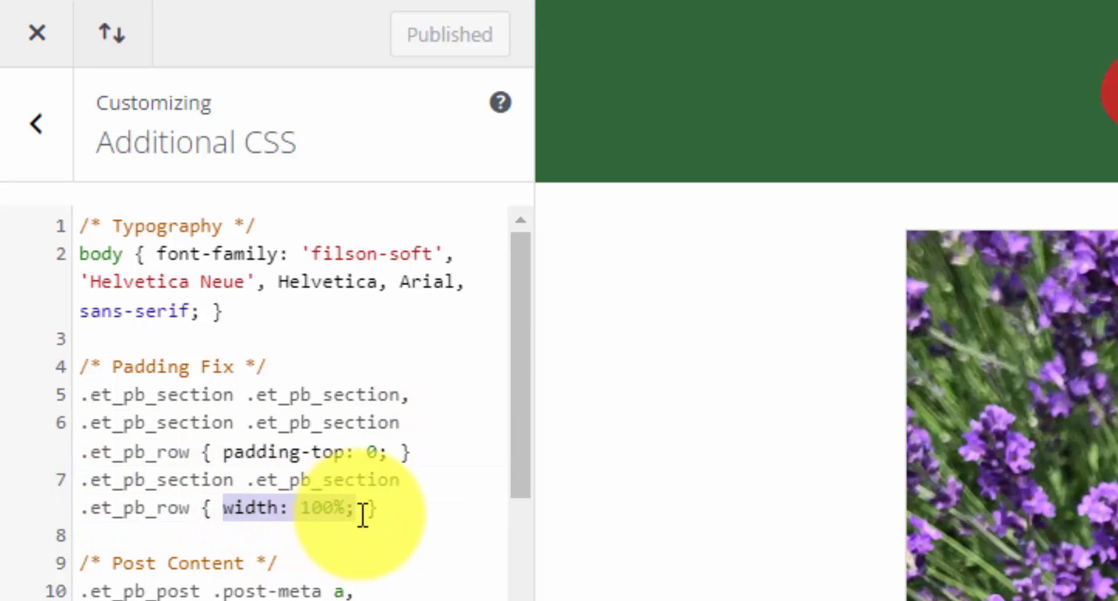
{"action": "left_click", "coordinate": [357, 509]}
{"action": "left_click_drag", "start_coordinate": [196, 509], "coordinate": [80, 518]}
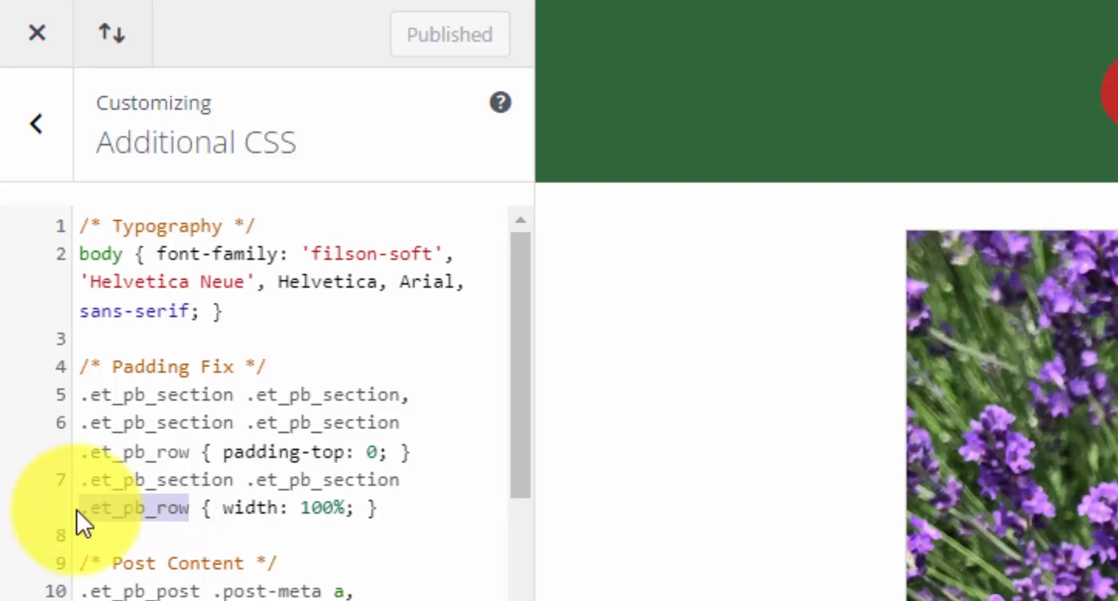
{"action": "left_click_drag", "start_coordinate": [418, 484], "coordinate": [166, 482]}
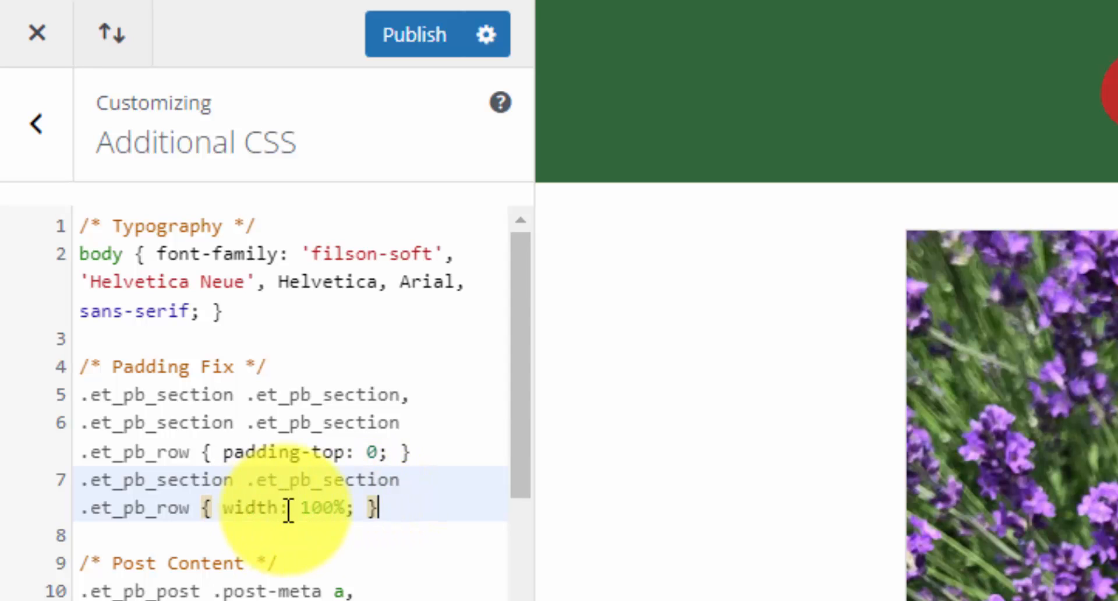
{"action": "left_click", "coordinate": [399, 157]}
{"action": "left_click", "coordinate": [410, 41]}
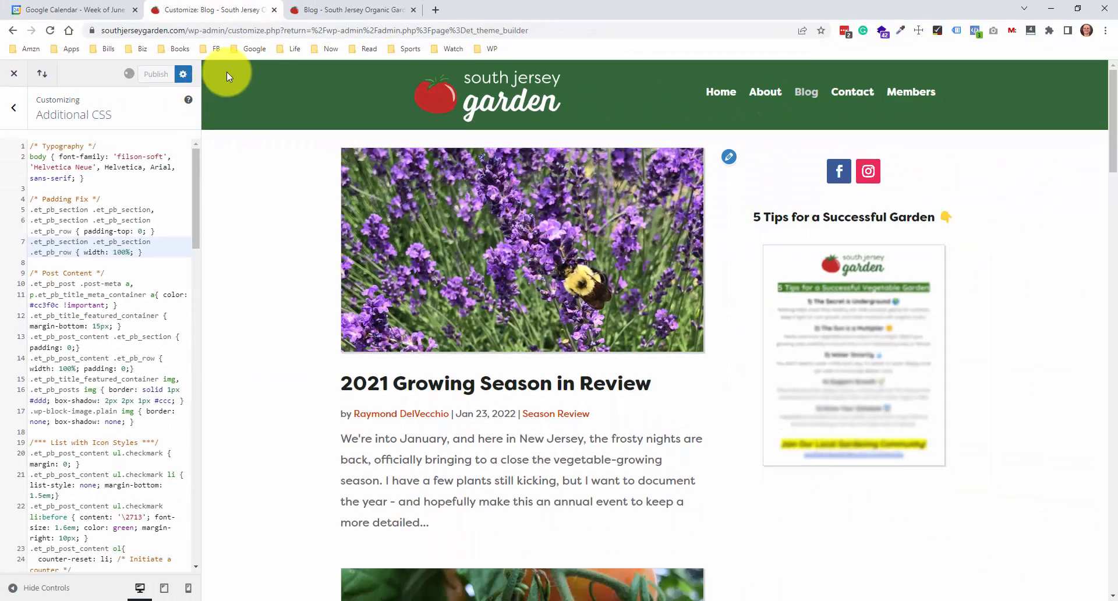
View the live Blog page, open the About page in a separate tab and compare the sidebar's vertical position on both pages
{"action": "left_click", "coordinate": [342, 12]}
{"action": "right_click", "coordinate": [121, 174]}
{"action": "left_click", "coordinate": [152, 212]}
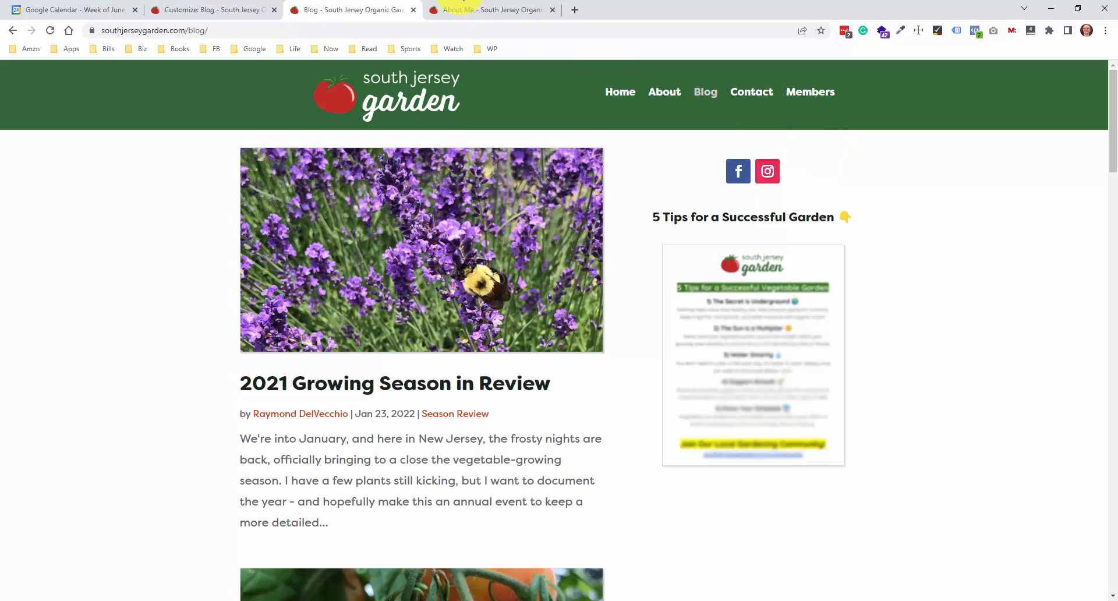
{"action": "left_click", "coordinate": [492, 16]}
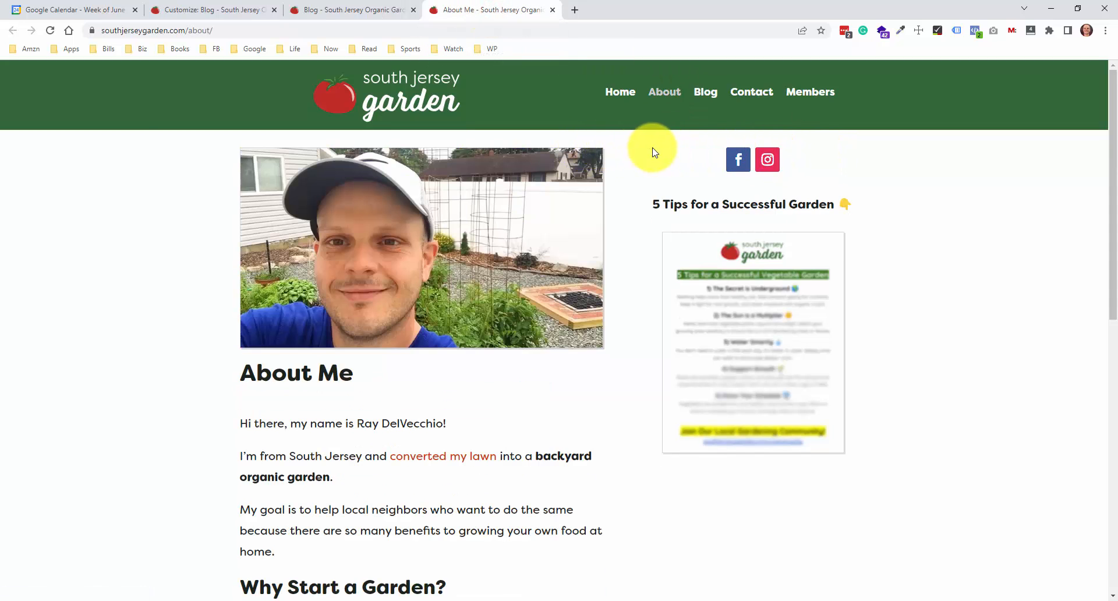
{"action": "left_click", "coordinate": [356, 13]}
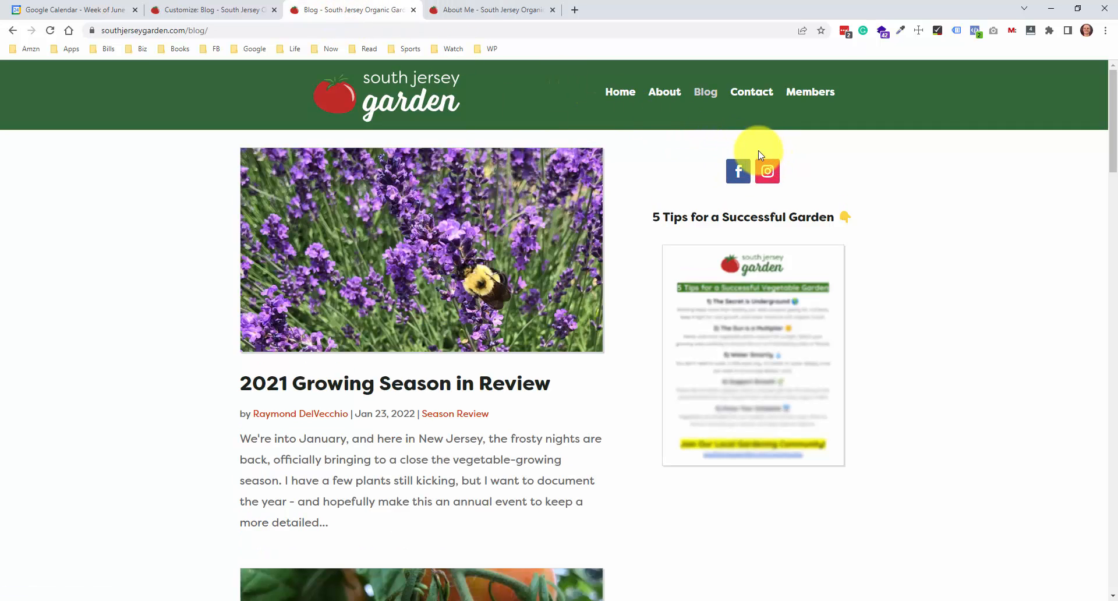
Inspect the Blog sidebar's Facebook icon in DevTools, with the DevTools window moved aside and enlarged to show its surrounding markup
{"action": "right_click", "coordinate": [740, 174]}
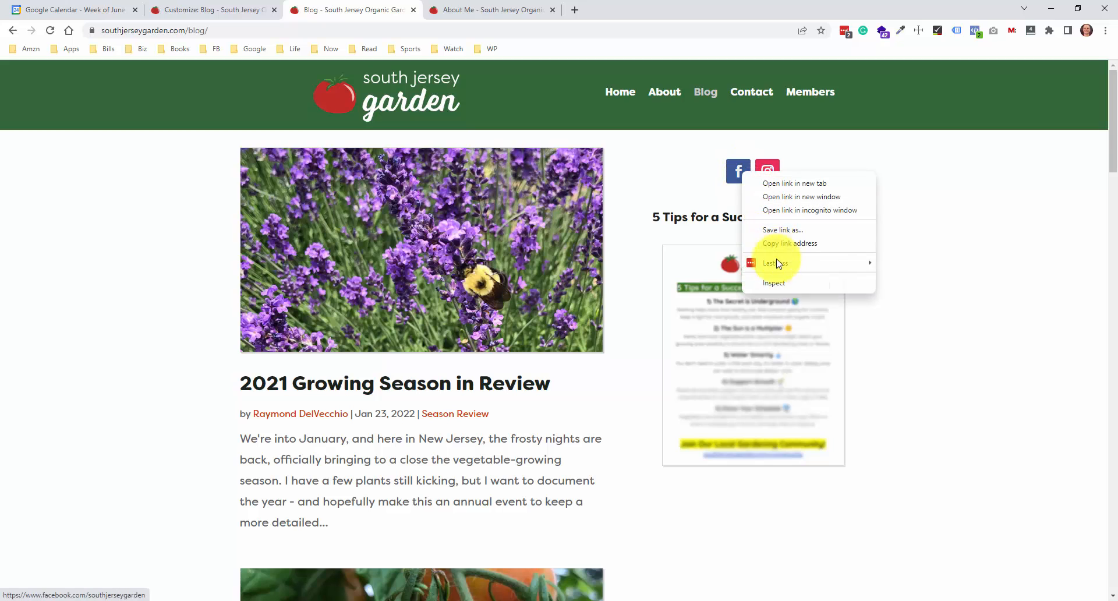
{"action": "left_click", "coordinate": [796, 286]}
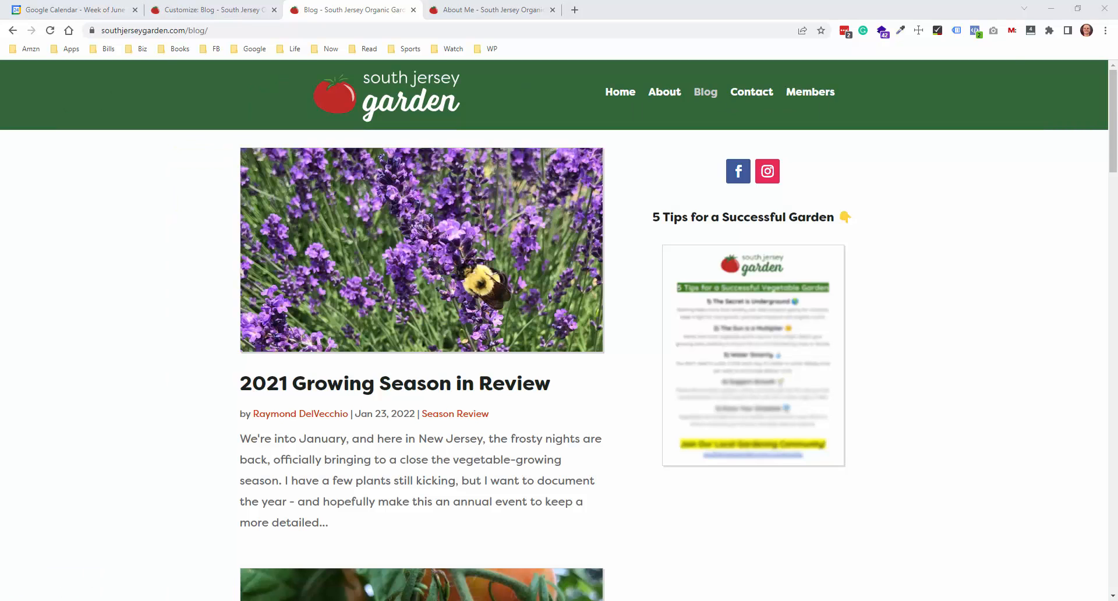
{"action": "left_click_drag", "start_coordinate": [1002, 9], "coordinate": [189, 22]}
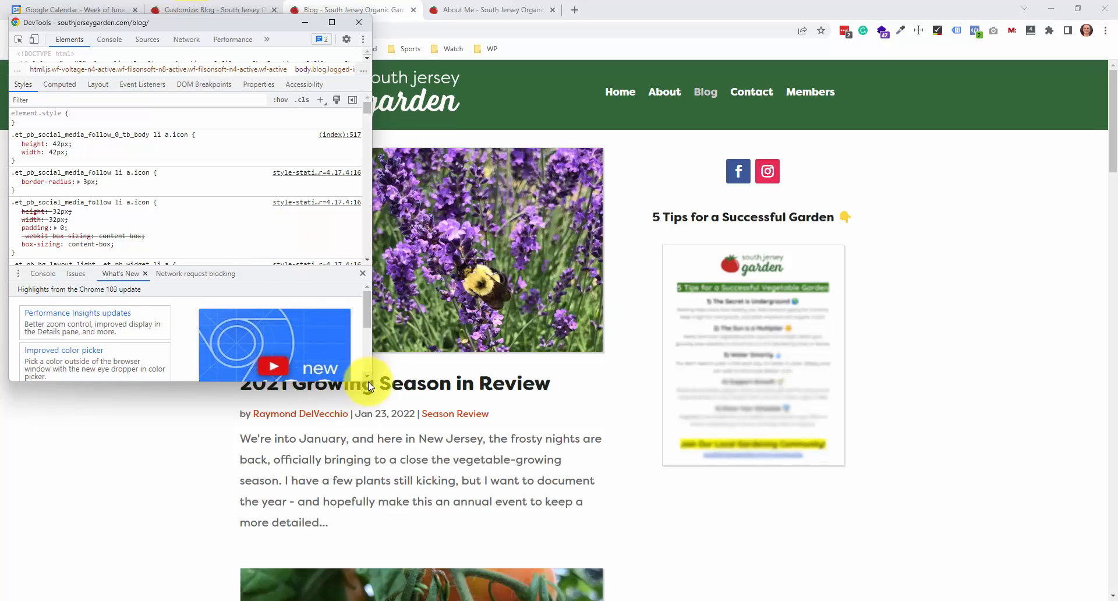
{"action": "left_click_drag", "start_coordinate": [369, 382], "coordinate": [611, 577]}
{"action": "scroll", "coordinate": [324, 360], "scroll_direction": "down", "scroll_amount": 7}
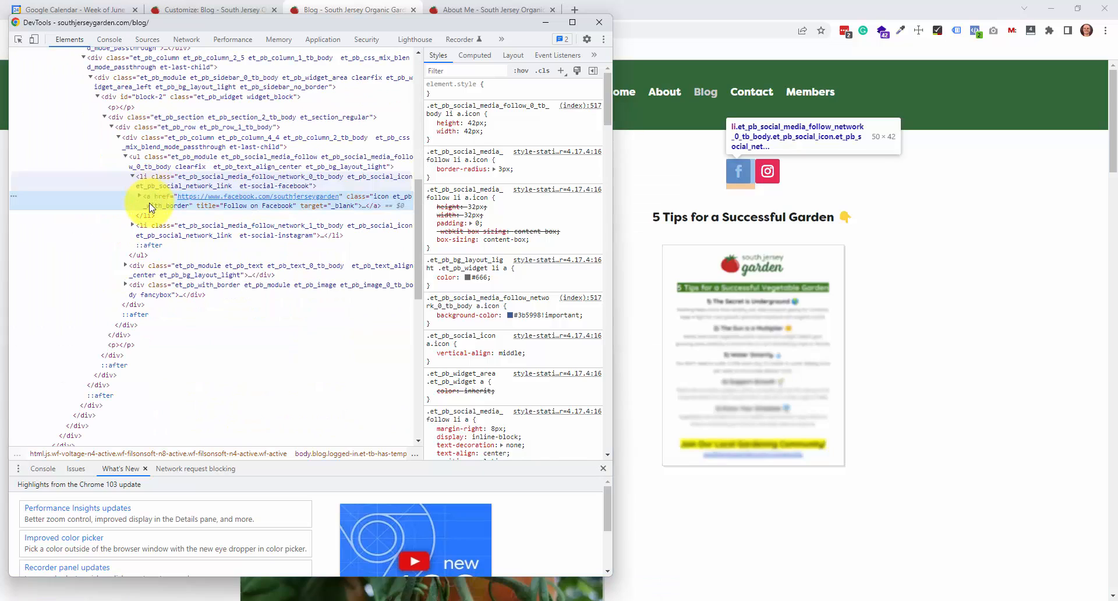
Collapse the section div inside the block-2 widget, examine the empty paragraph elements around it, and close DevTools
{"action": "left_click", "coordinate": [105, 118]}
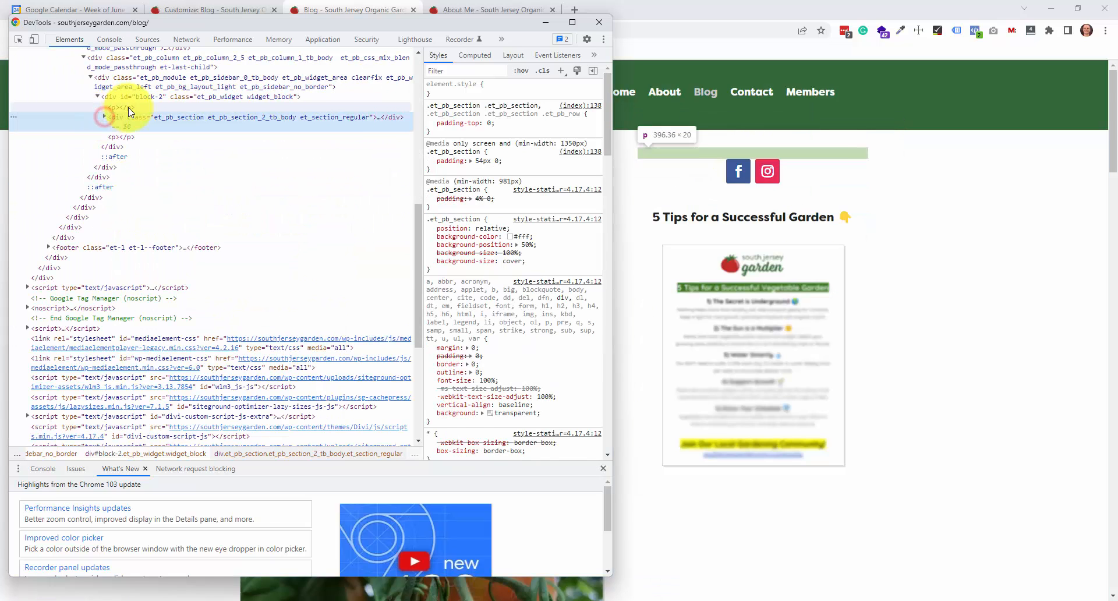
{"action": "left_click", "coordinate": [119, 109]}
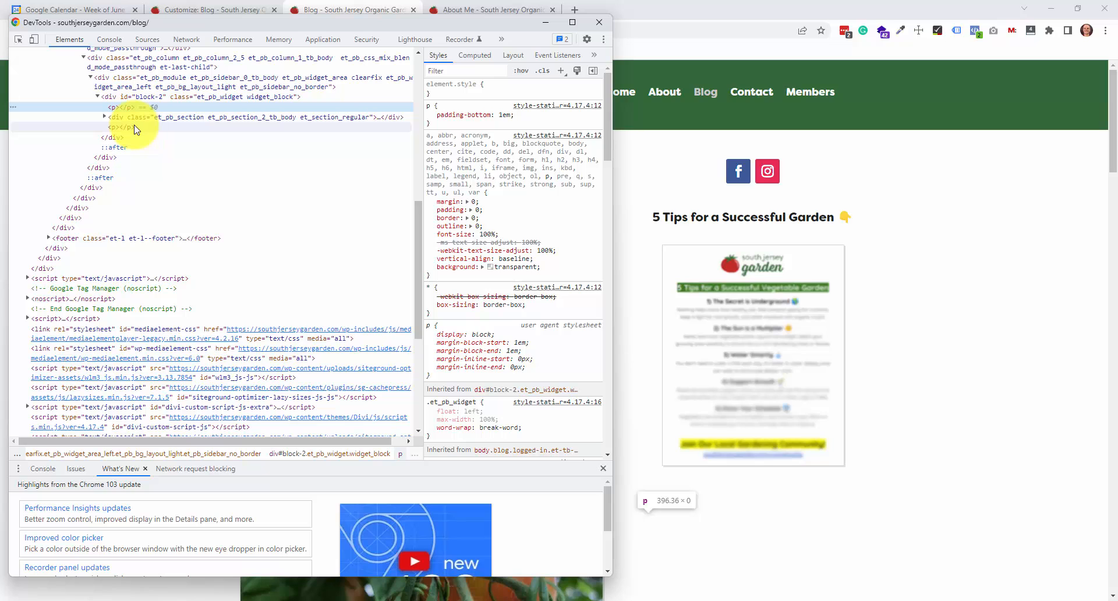
{"action": "left_click", "coordinate": [134, 127]}
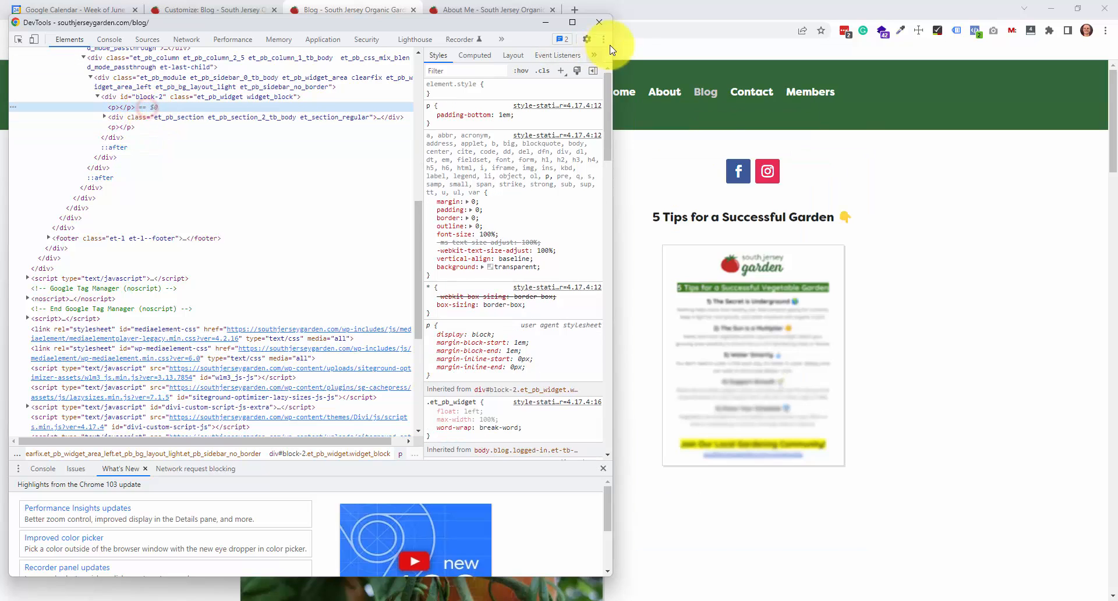
{"action": "left_click", "coordinate": [598, 22]}
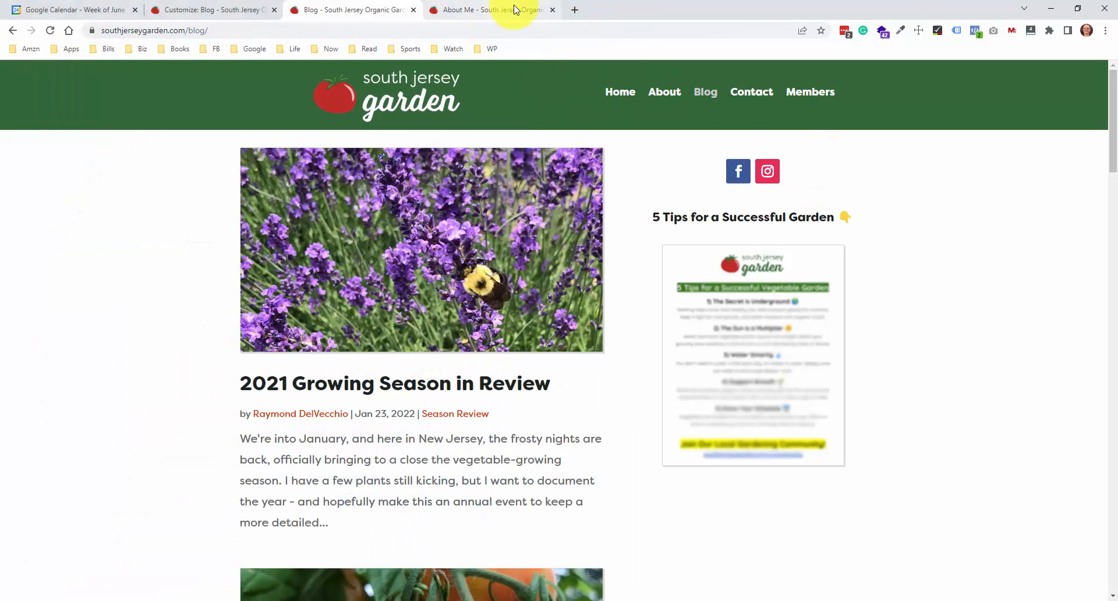